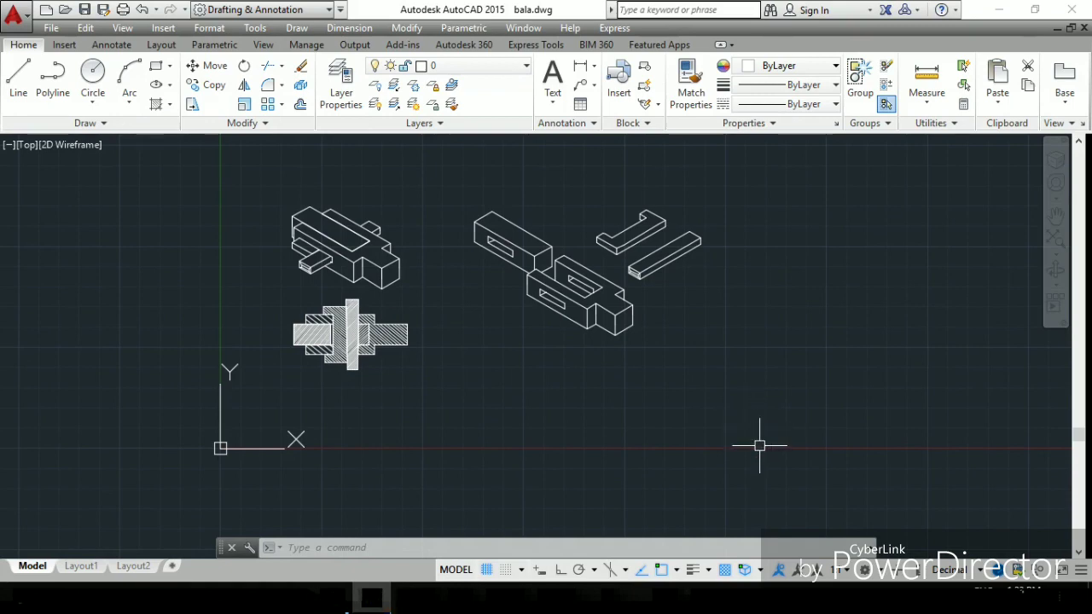
# Step: Pan the drawing slightly down and right to reposition the isometric parts and section
pyautogui.moveTo(512, 363); pyautogui.dragTo(528, 432, button='middle')
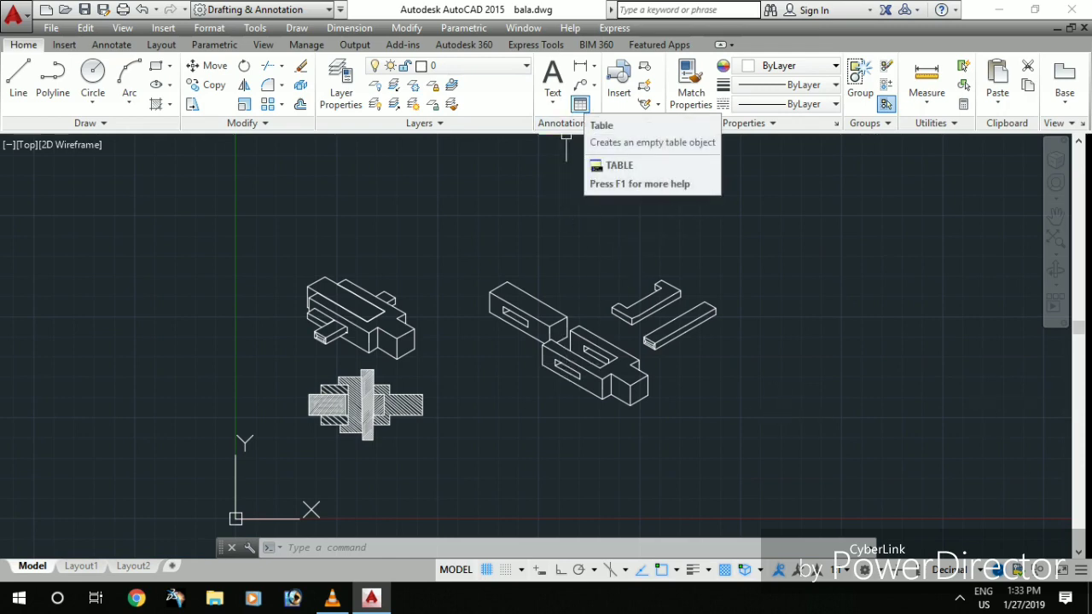
# Step: Insert a table from object data in the drawing, launching the Data Extraction wizard
pyautogui.click(580, 104)
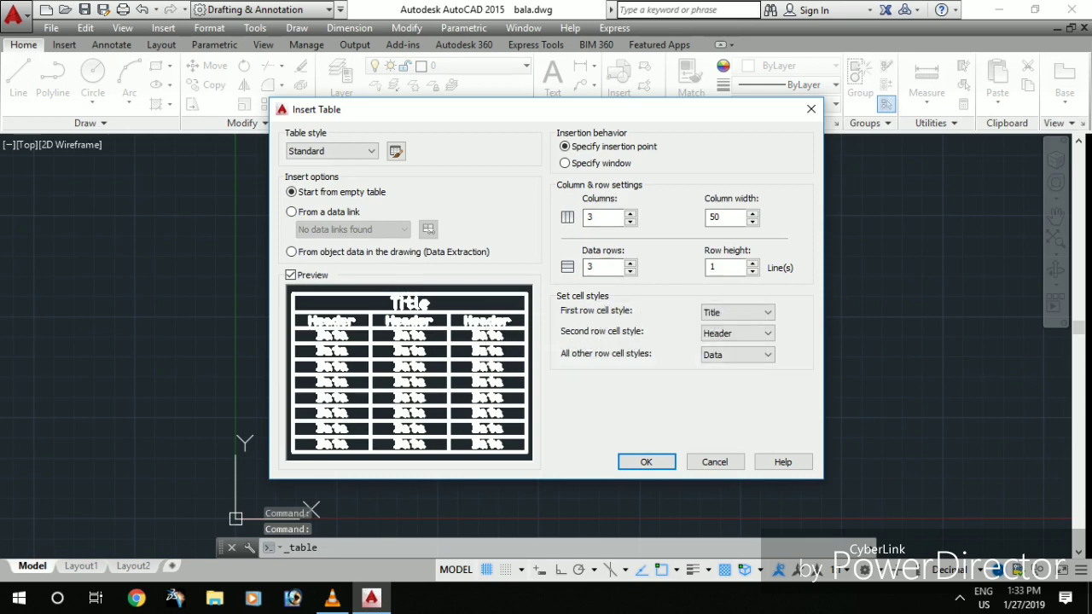
pyautogui.click(291, 252)
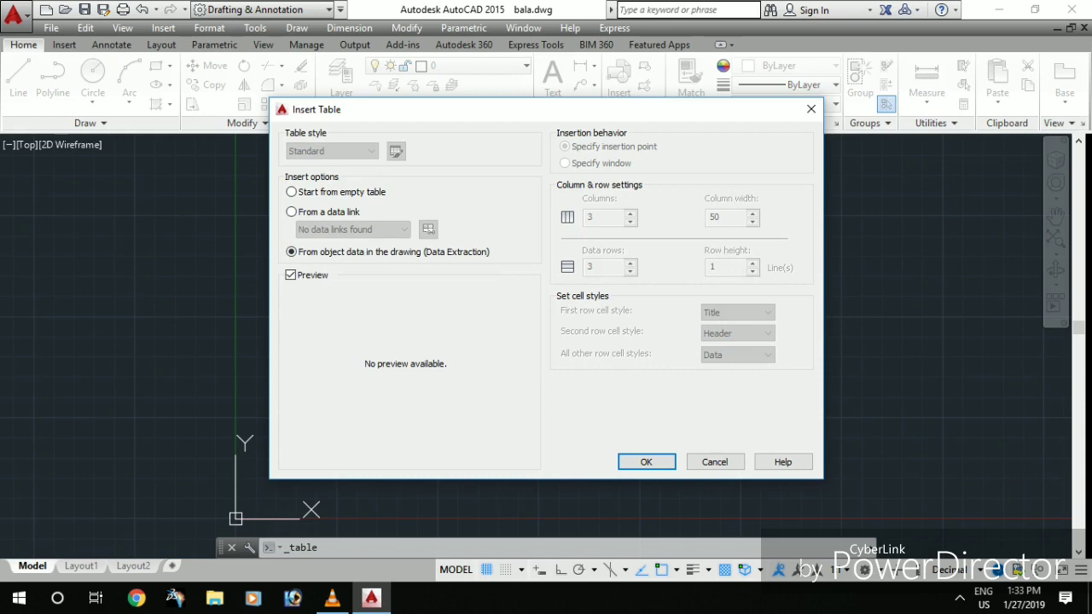
pyautogui.click(646, 461)
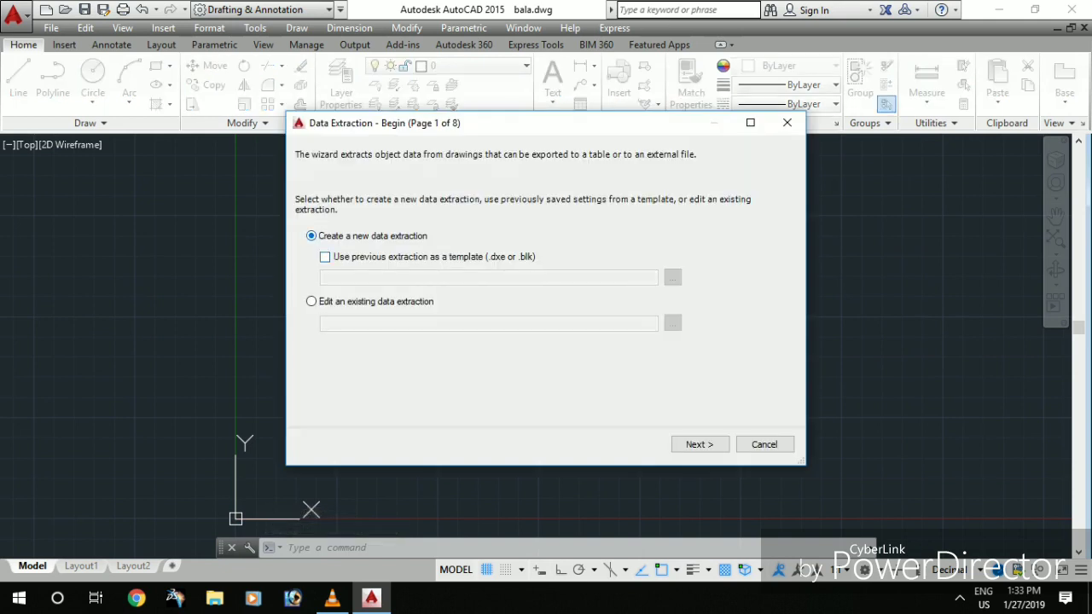
# Step: Create a new data extraction and save its file as 'Mr.bk'
pyautogui.click(699, 444)
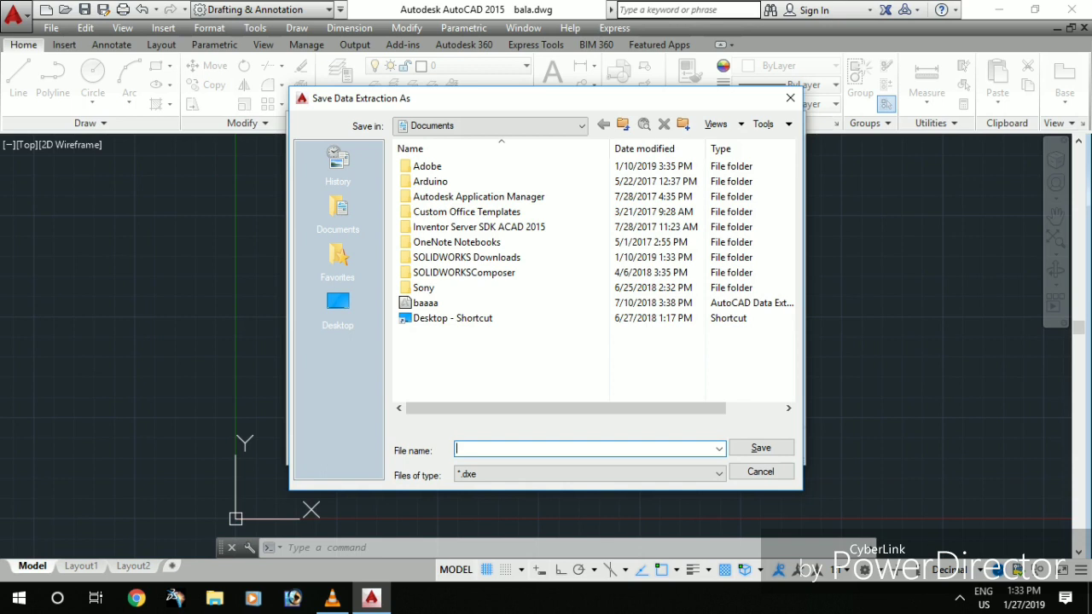
pyautogui.write('Mr')
pyautogui.write('.bk')
pyautogui.press('Return')
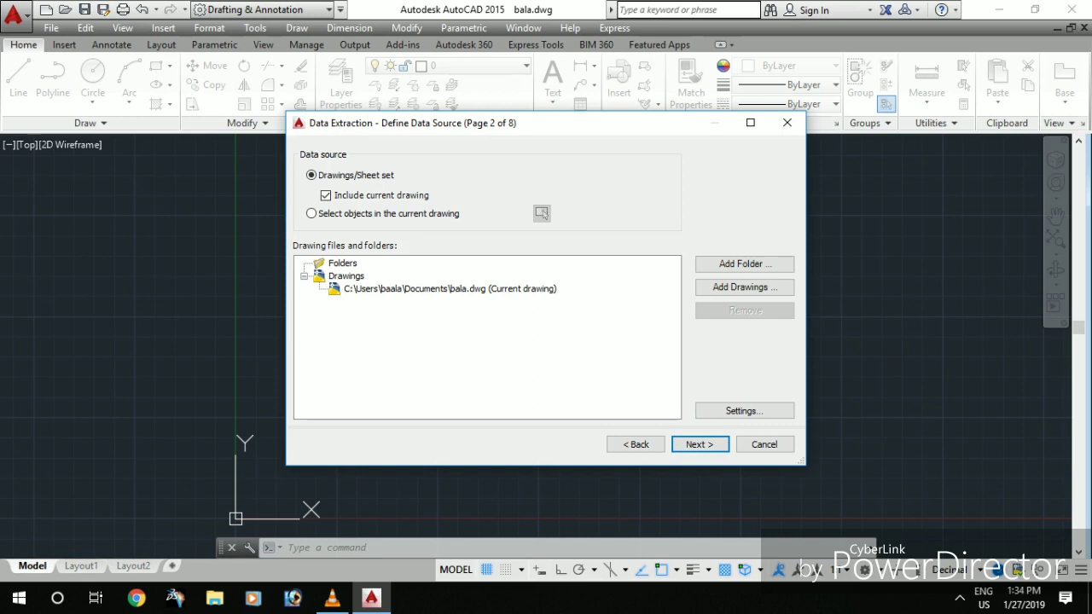
# Step: Use the current drawing as the source and include Hatch, Line and Polyline objects
pyautogui.press('Return')
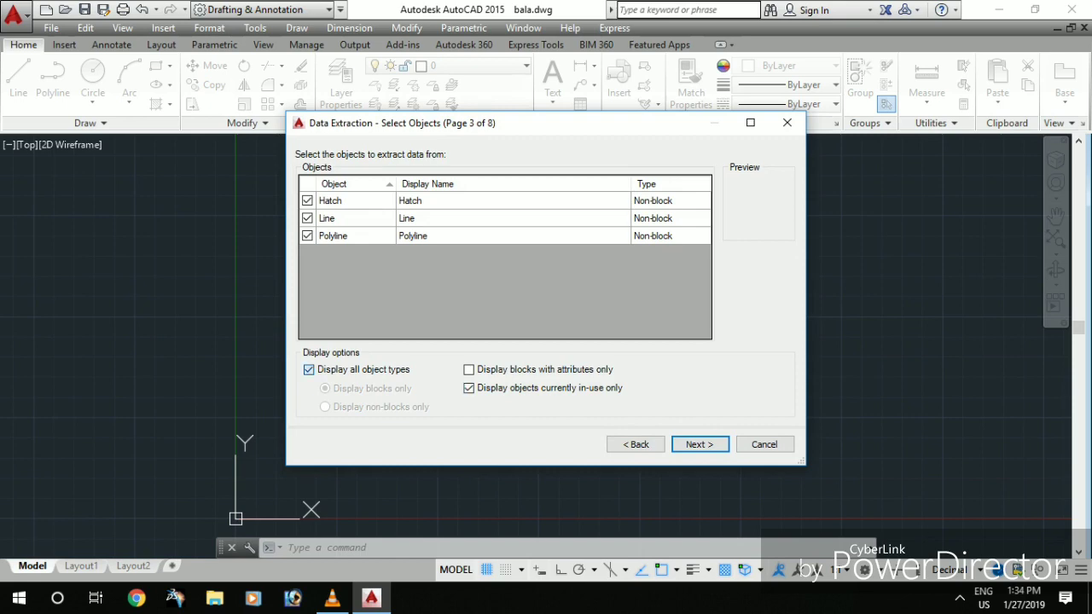
pyautogui.click(309, 370)
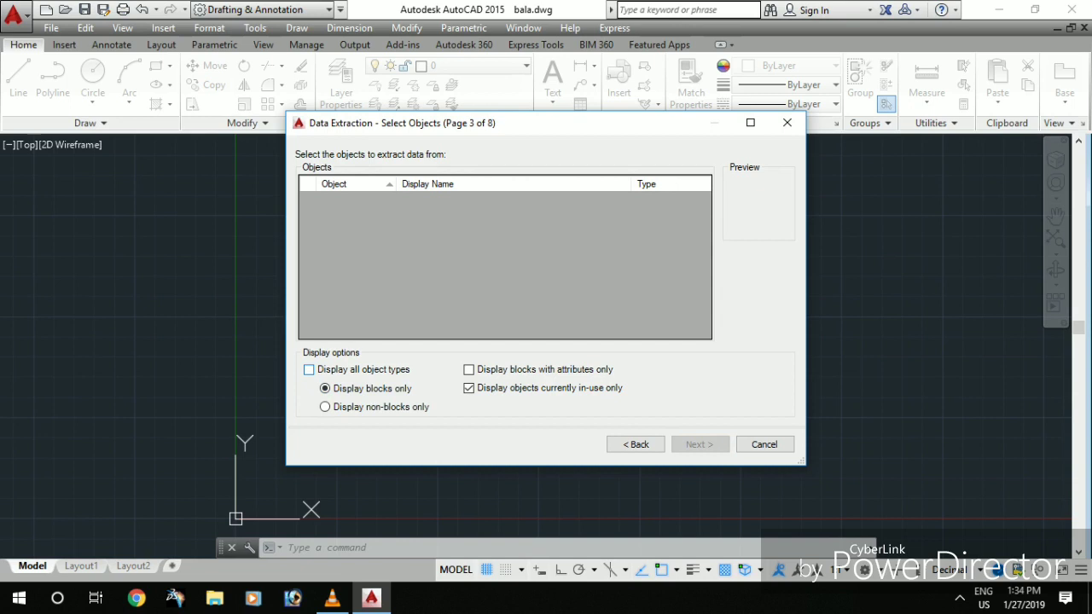
pyautogui.click(309, 370)
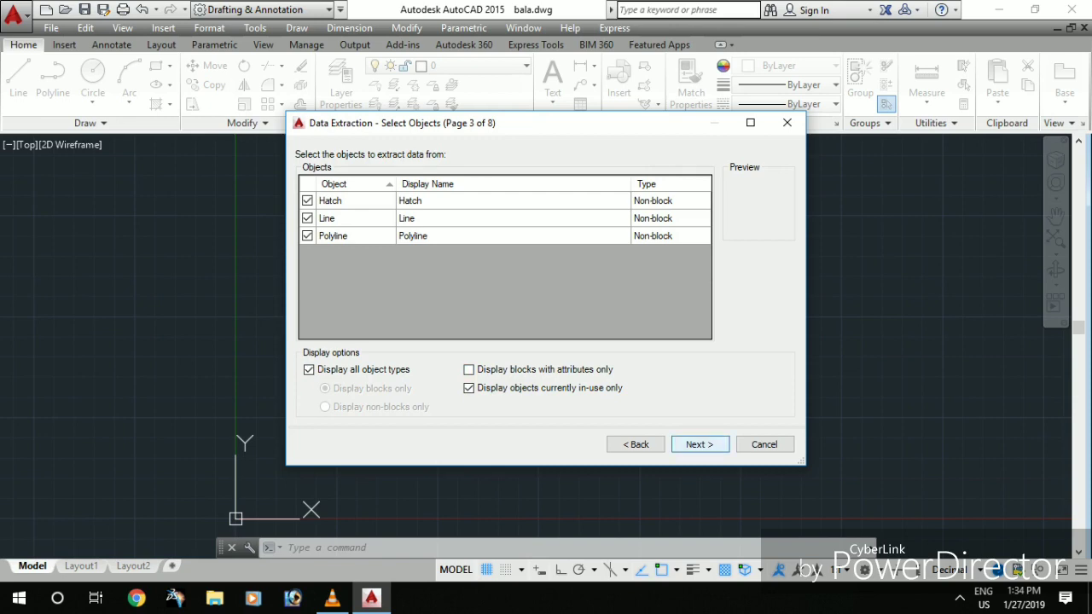
pyautogui.click(699, 444)
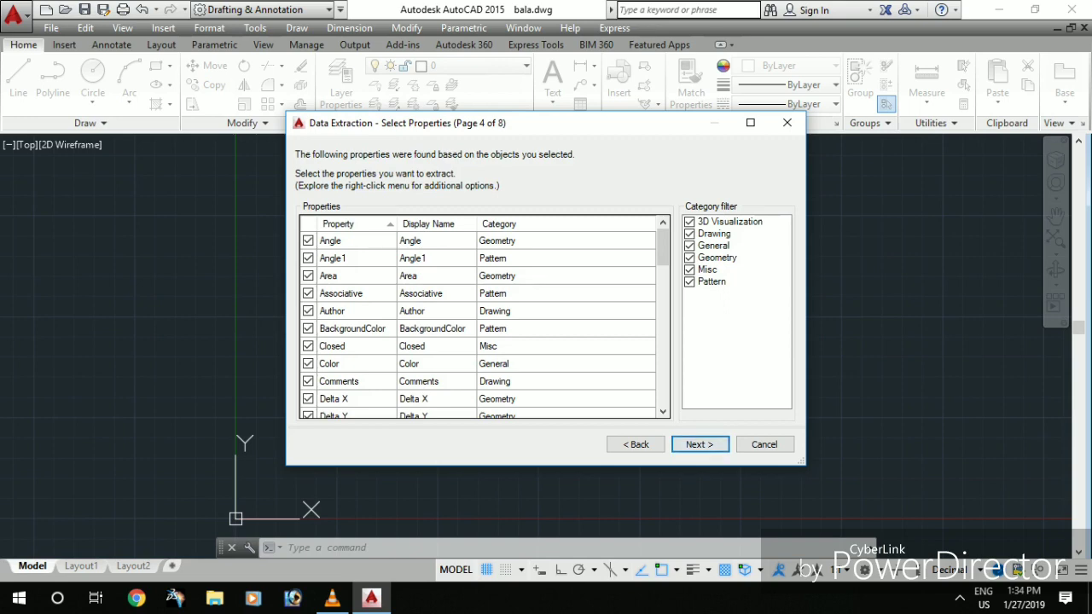
# Step: Select all listed properties and uncheck them
pyautogui.moveTo(350, 240); pyautogui.dragTo(350, 418)
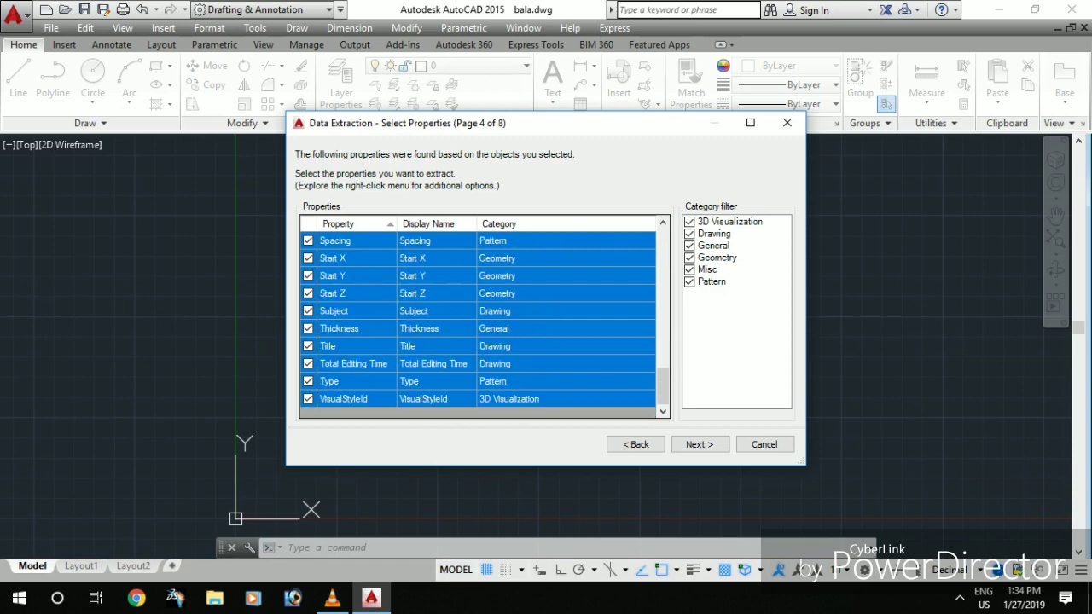
pyautogui.click(308, 398)
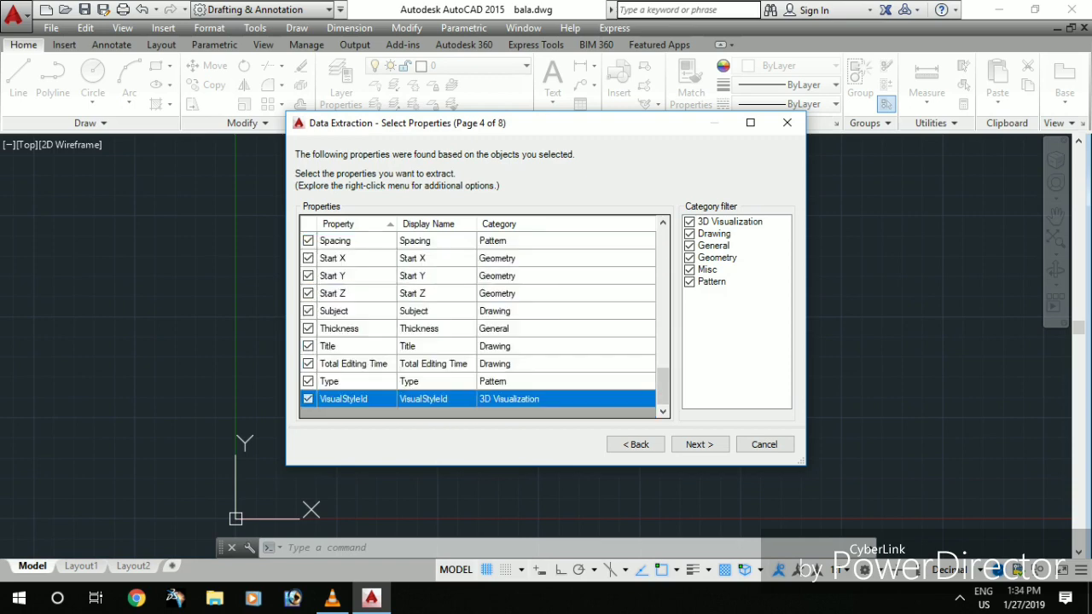
pyautogui.click(350, 364)
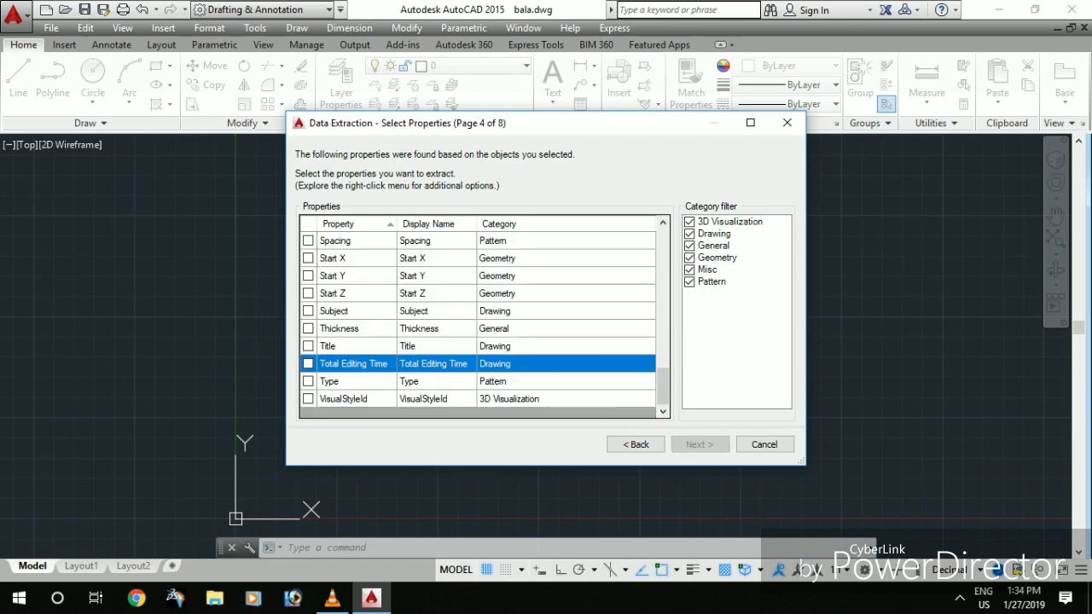
pyautogui.scroll(5, 478, 324)
pyautogui.scroll(5, 478, 325)
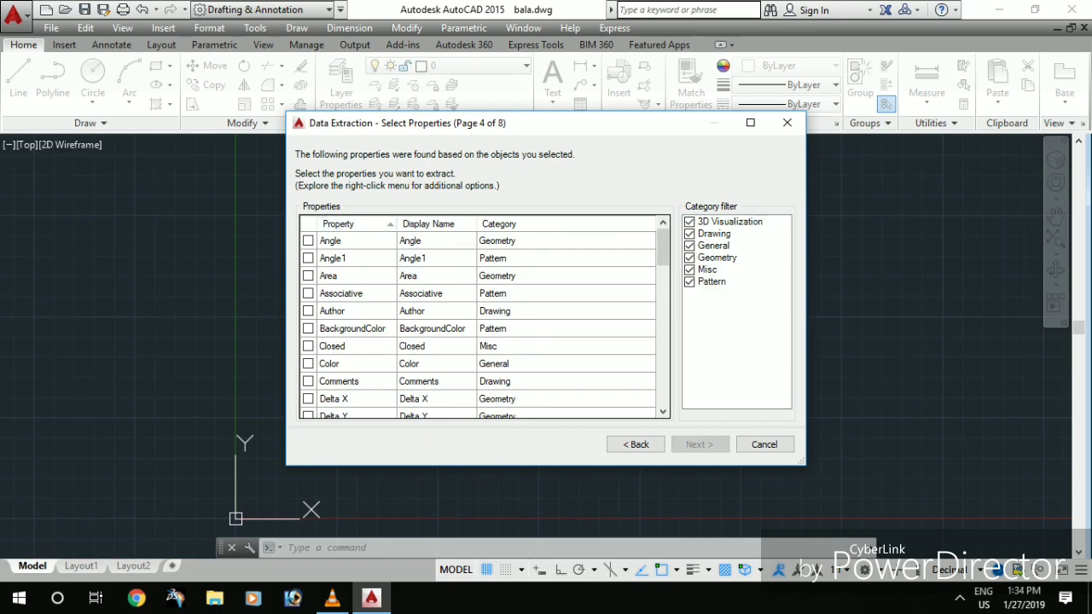
# Step: Tick the Area, Delta X/Y/Z and End X/Y/Z properties
pyautogui.click(308, 276)
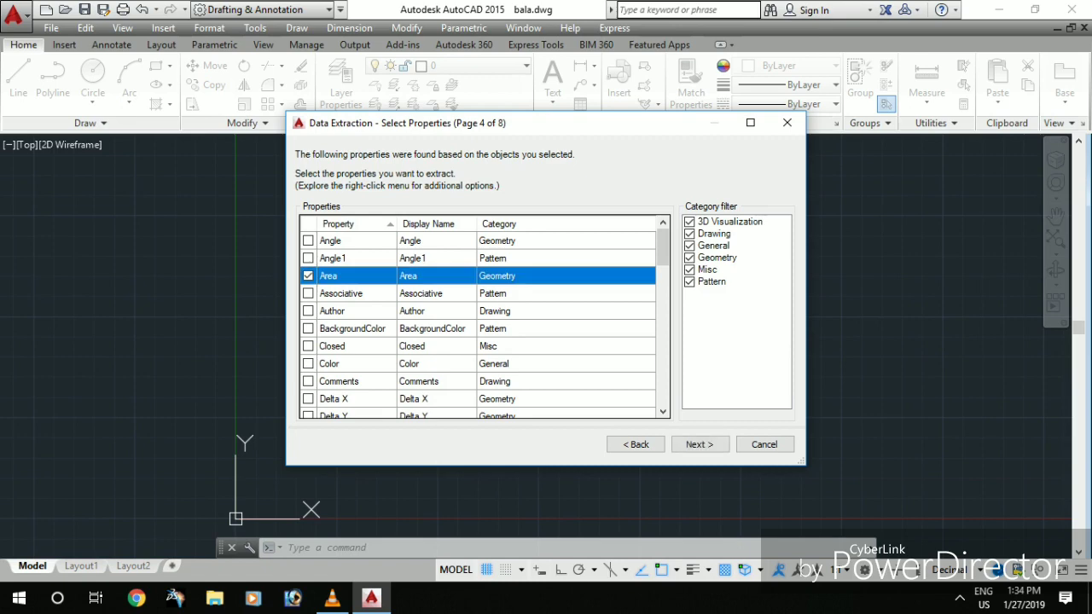
pyautogui.scroll(-1, 478, 328)
pyautogui.click(309, 346)
pyautogui.click(332, 363)
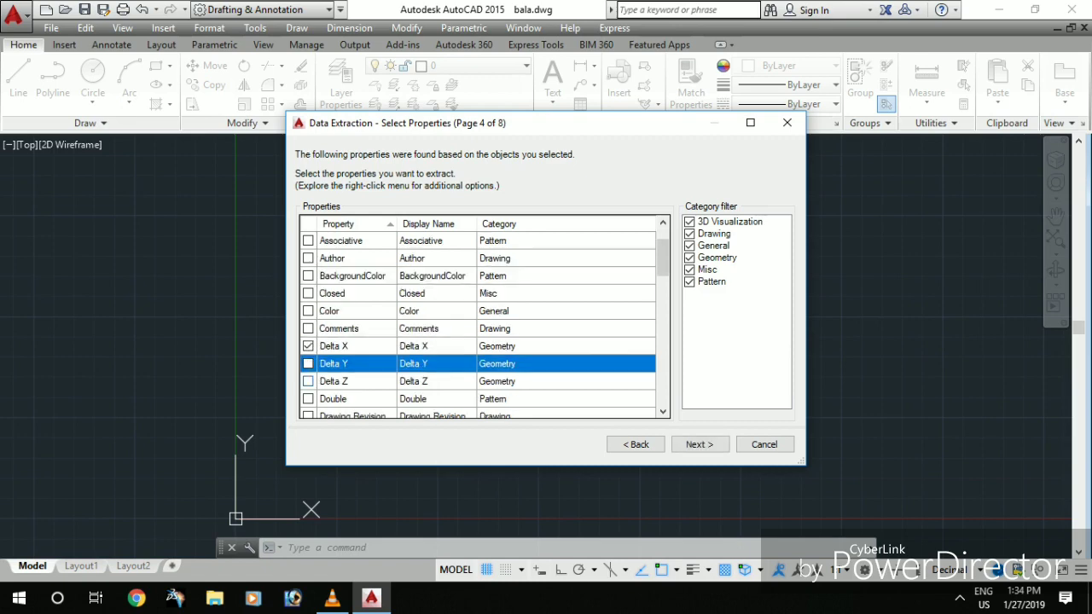
pyautogui.click(308, 380)
pyautogui.click(308, 363)
pyautogui.scroll(-2, 308, 364)
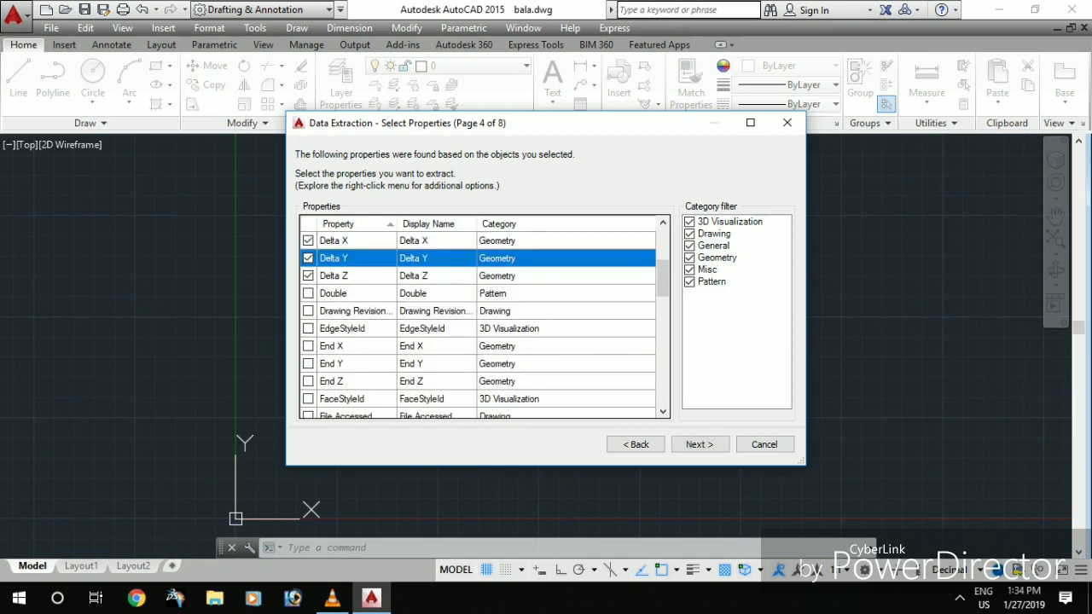
pyautogui.click(308, 346)
pyautogui.click(308, 363)
pyautogui.click(308, 381)
# Step: Tick Layer, Linetype and Length, then continue to the Refine Data page
pyautogui.scroll(-1, 308, 380)
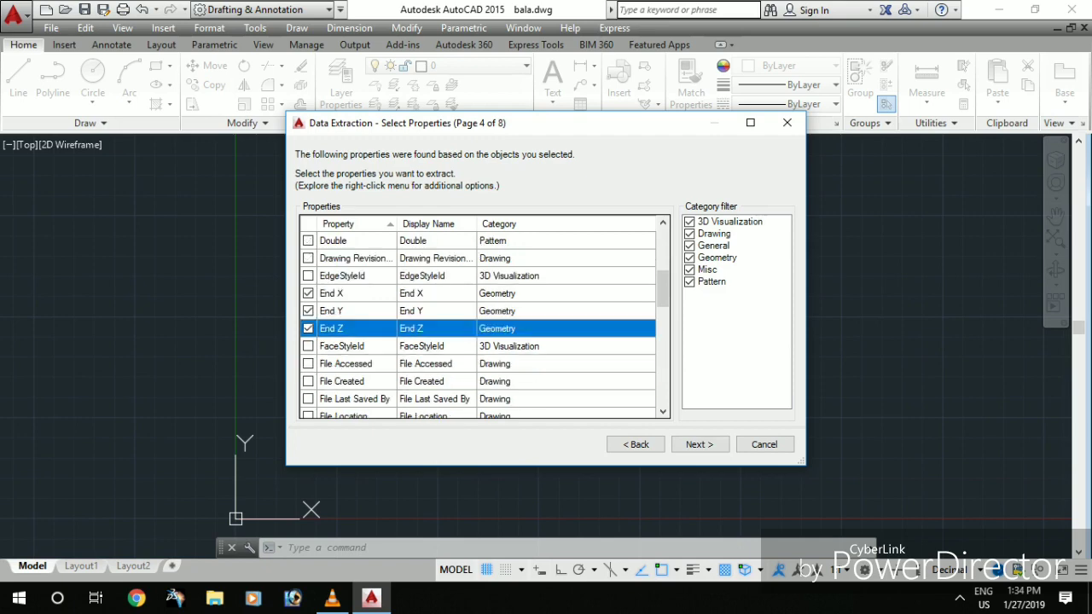
pyautogui.scroll(-1, 308, 346)
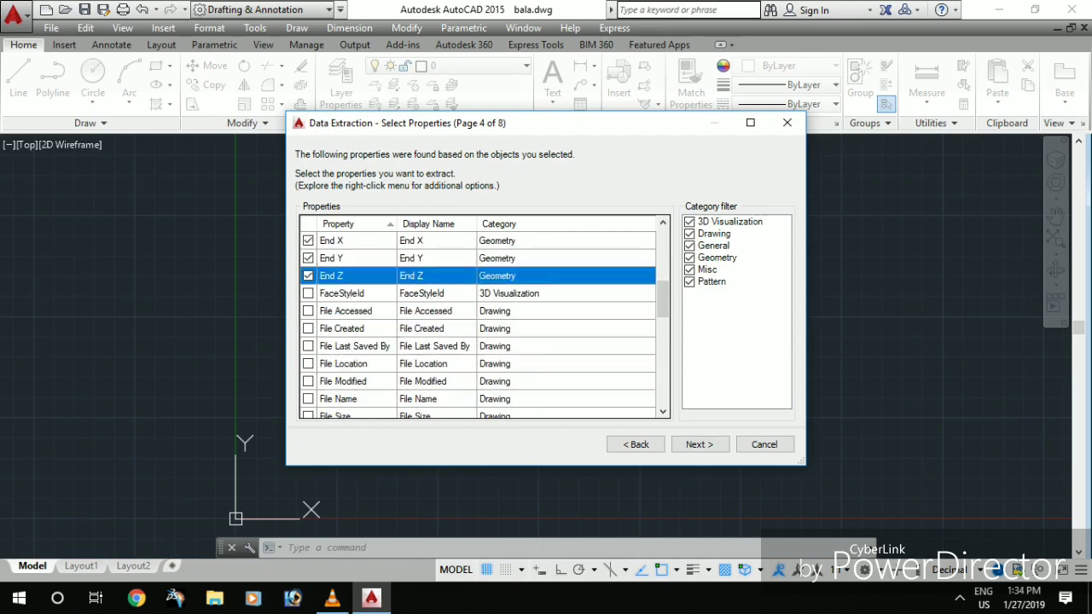
pyautogui.scroll(-2, 308, 346)
pyautogui.scroll(-1, 309, 345)
pyautogui.click(308, 346)
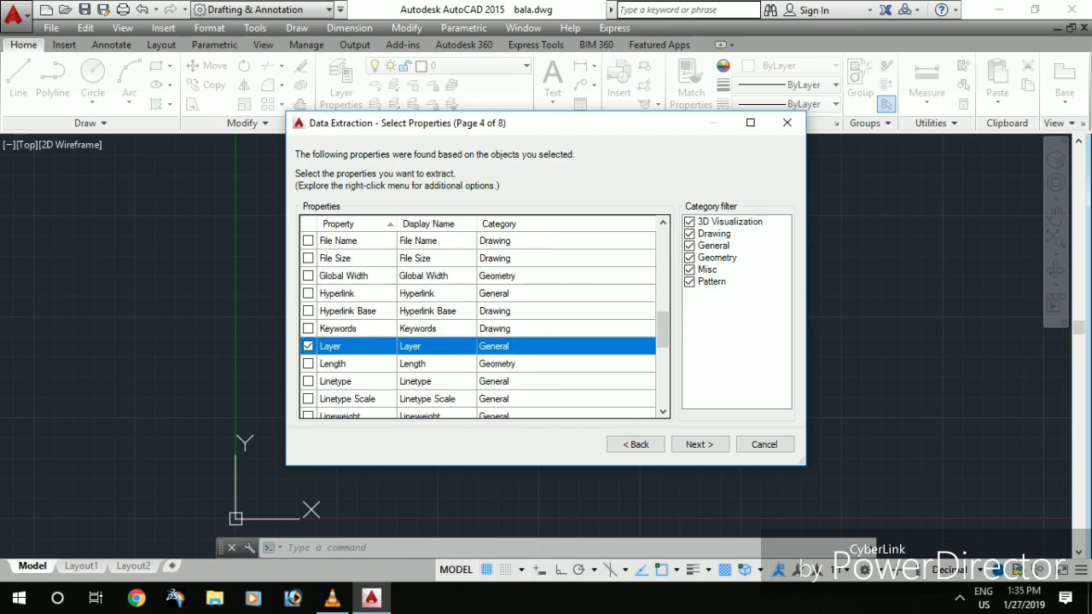
pyautogui.click(308, 381)
pyautogui.scroll(-1, 308, 382)
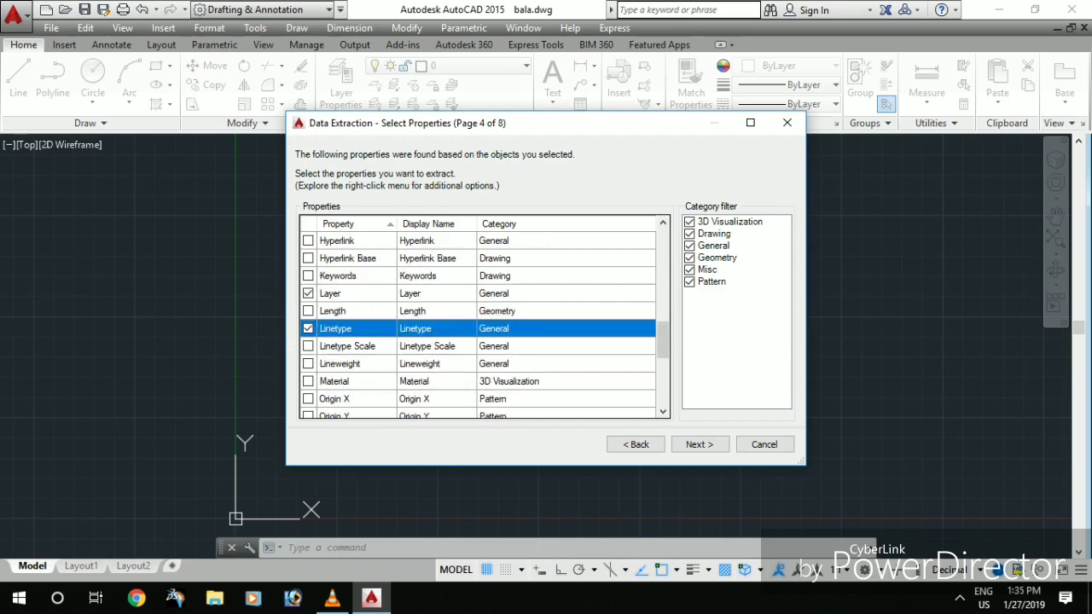
pyautogui.click(308, 311)
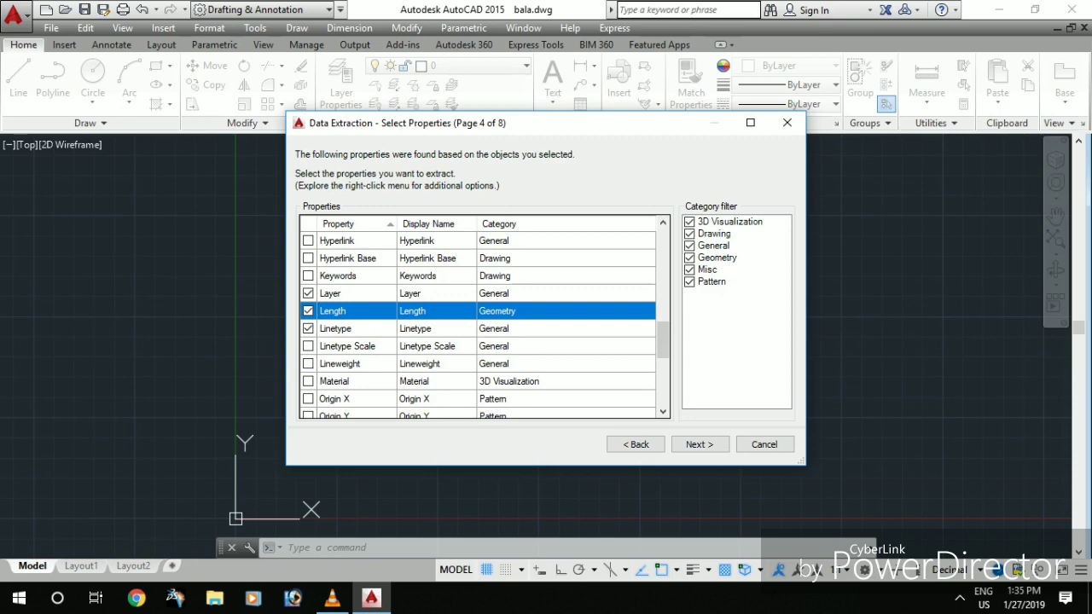
pyautogui.scroll(-1, 308, 364)
pyautogui.scroll(-1, 478, 324)
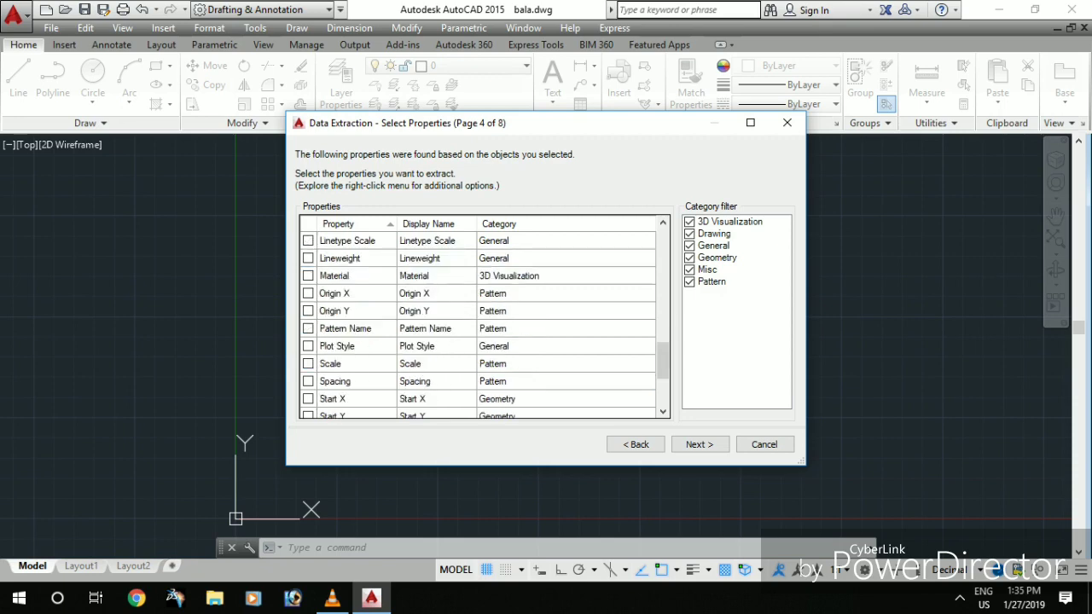
pyautogui.scroll(-1, 478, 324)
pyautogui.scroll(-2, 477, 324)
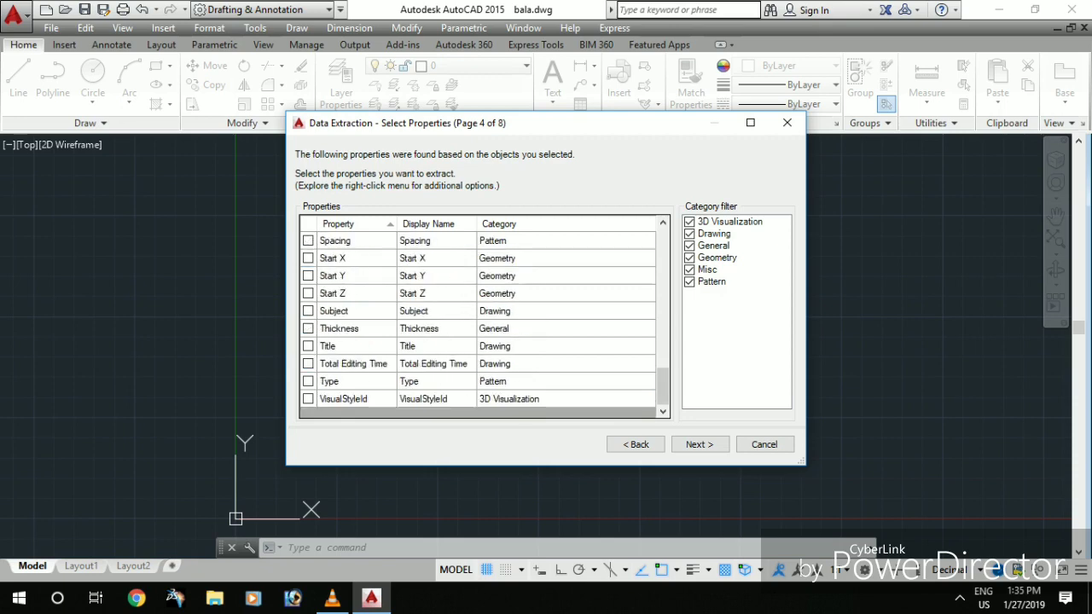
pyautogui.click(698, 444)
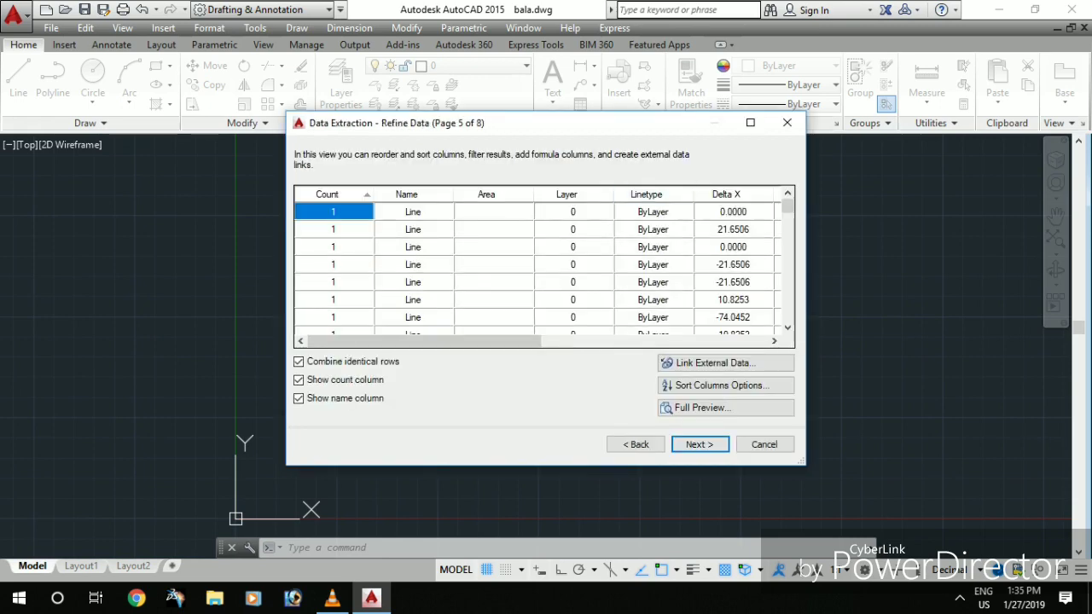
# Step: Scroll through the Refine Data grid and select the first extracted row
pyautogui.moveTo(424, 340)
pyautogui.mouseDown()
pyautogui.moveTo(650, 340)
pyautogui.moveTo(423, 341)
pyautogui.mouseUp()
pyautogui.scroll(-2, 543, 265)
pyautogui.scroll(-2, 543, 265)
pyautogui.scroll(-2, 542, 264)
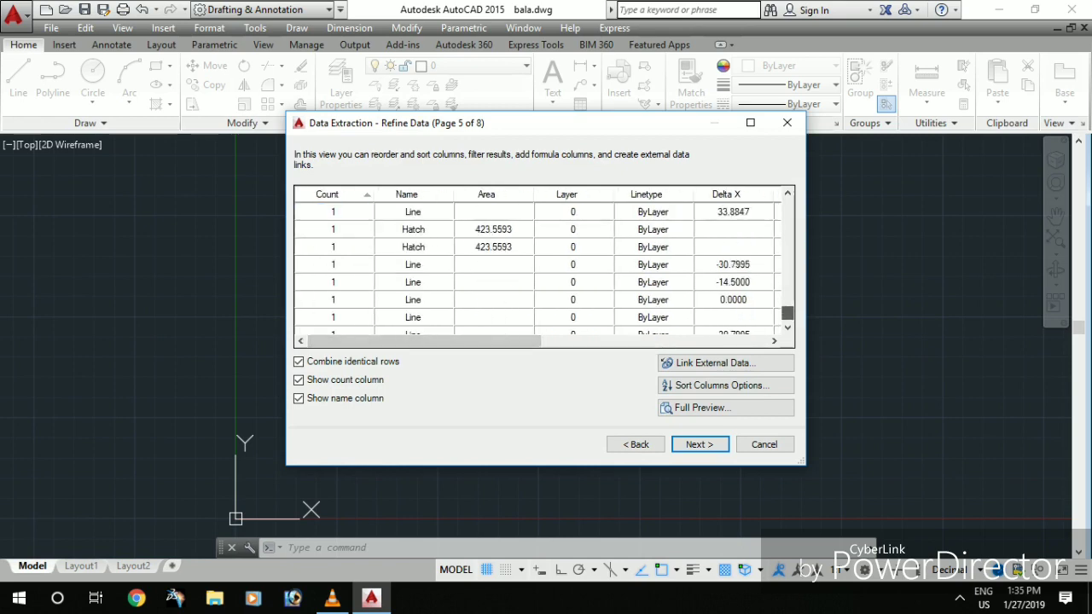
pyautogui.scroll(-2, 542, 265)
pyautogui.scroll(2, 543, 265)
pyautogui.scroll(2, 543, 264)
pyautogui.scroll(2, 542, 265)
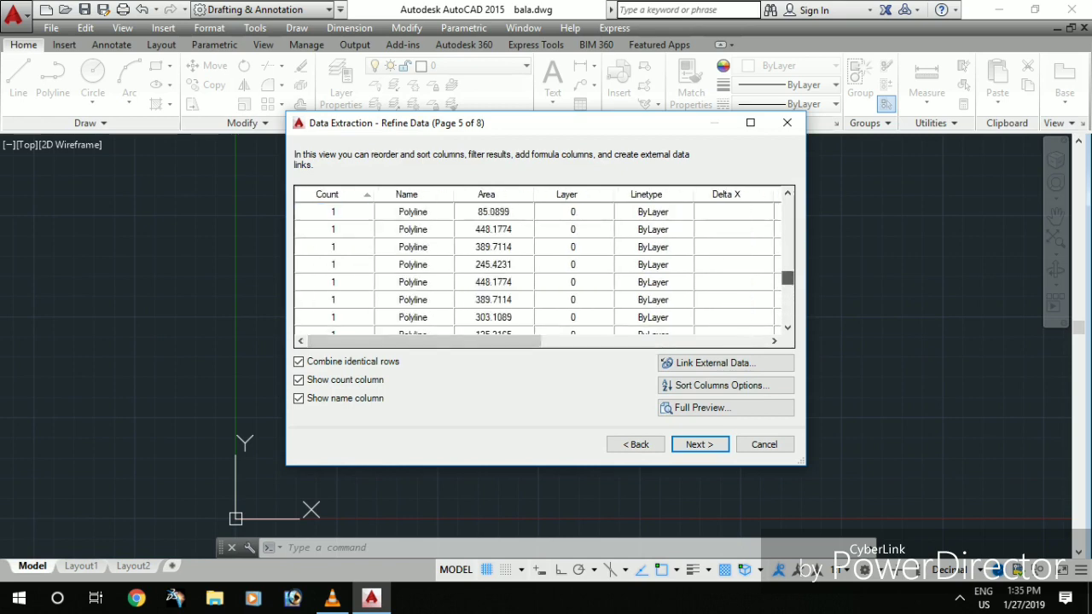
pyautogui.scroll(2, 543, 265)
pyautogui.scroll(2, 543, 265)
pyautogui.click(333, 212)
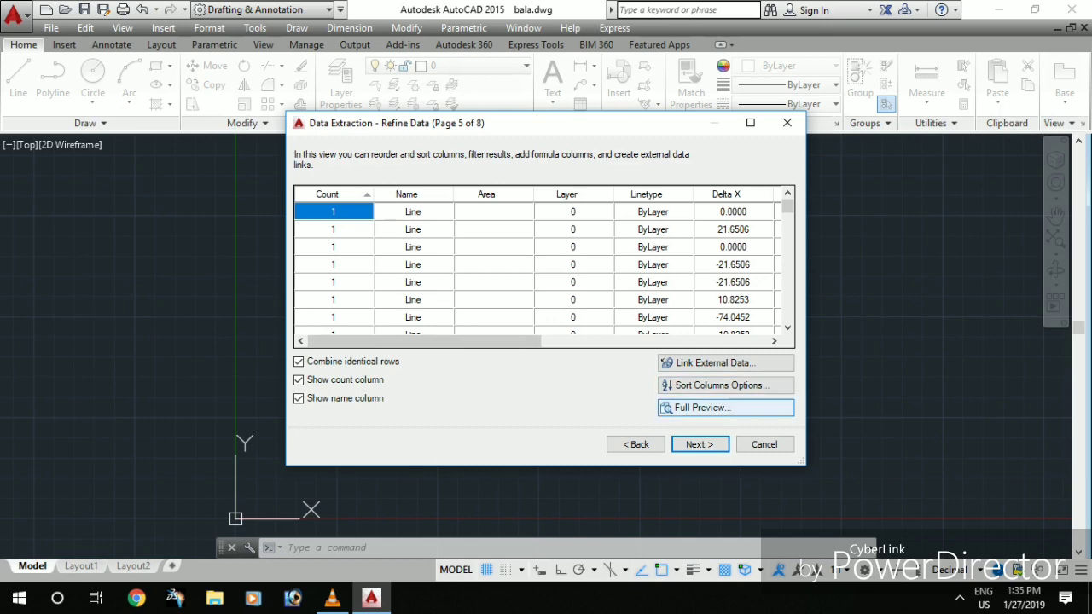
# Step: Review the complete extracted data in Full Preview, then open Sort Columns Options
pyautogui.click(702, 408)
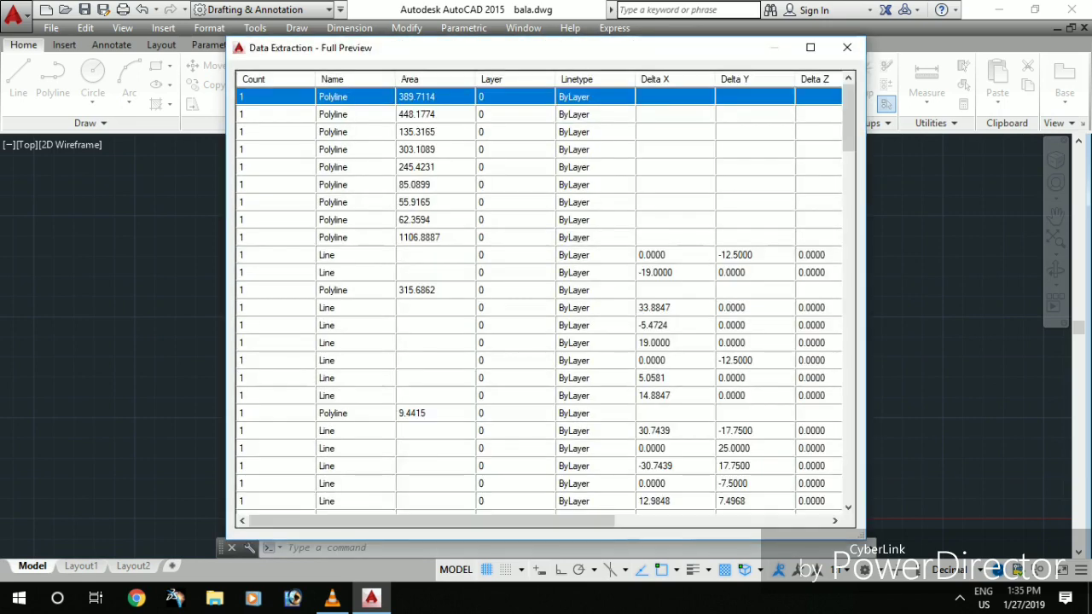
pyautogui.scroll(-7, 848, 120)
pyautogui.scroll(-10, 543, 299)
pyautogui.scroll(-15, 543, 299)
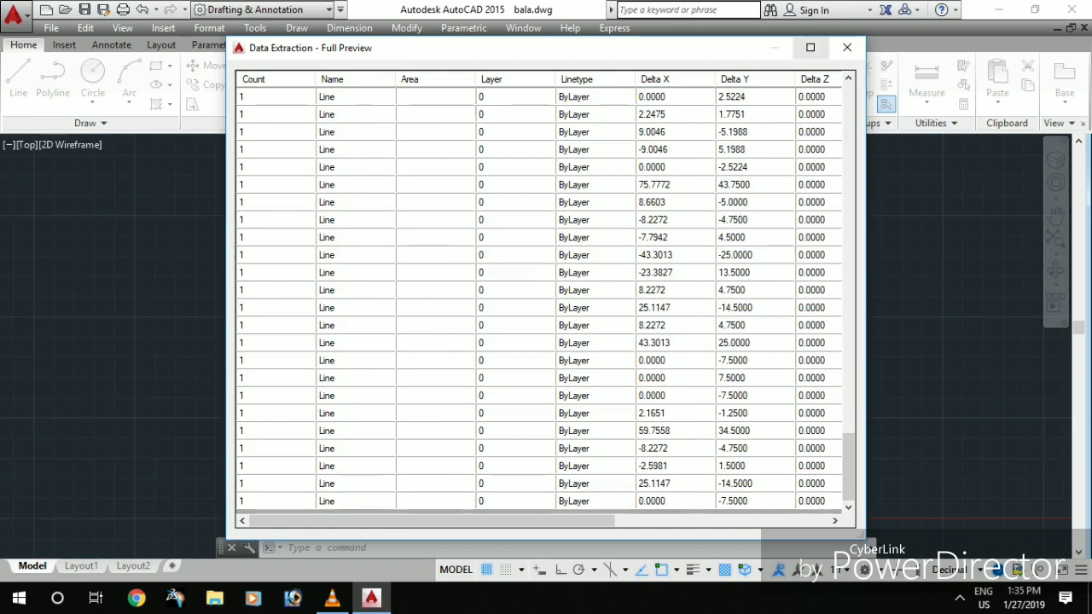
pyautogui.click(848, 47)
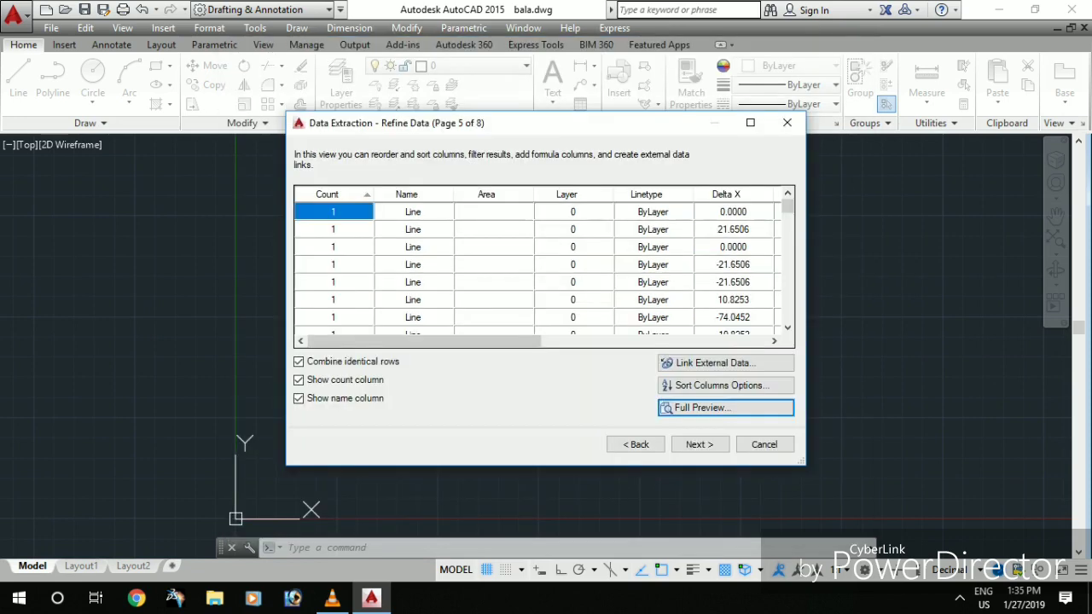
pyautogui.click(721, 385)
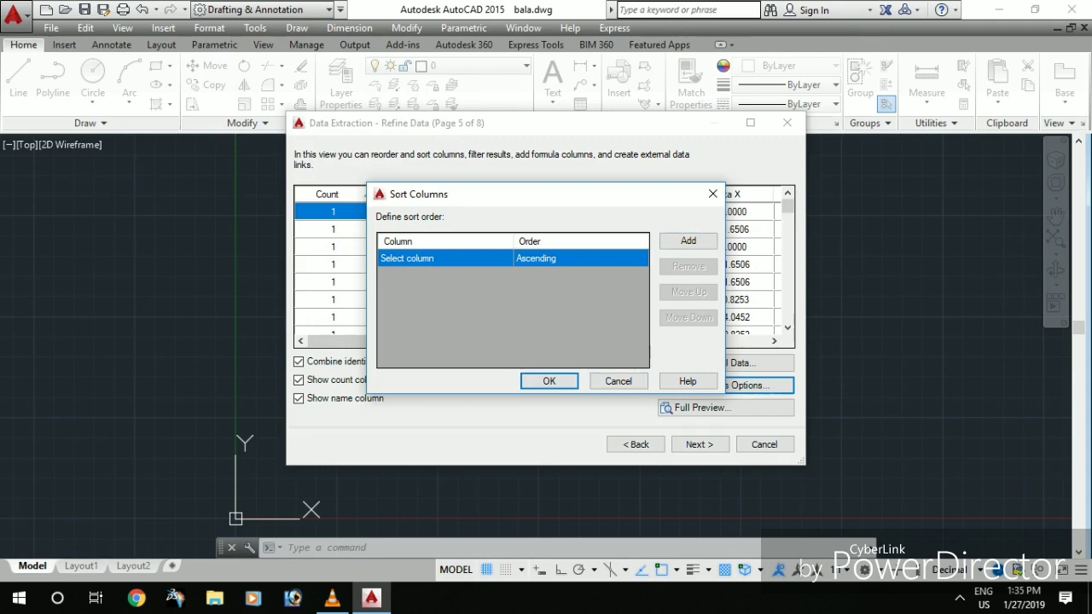
# Step: Add a second sort level set to Descending and apply the sort
pyautogui.click(688, 241)
pyautogui.click(444, 276)
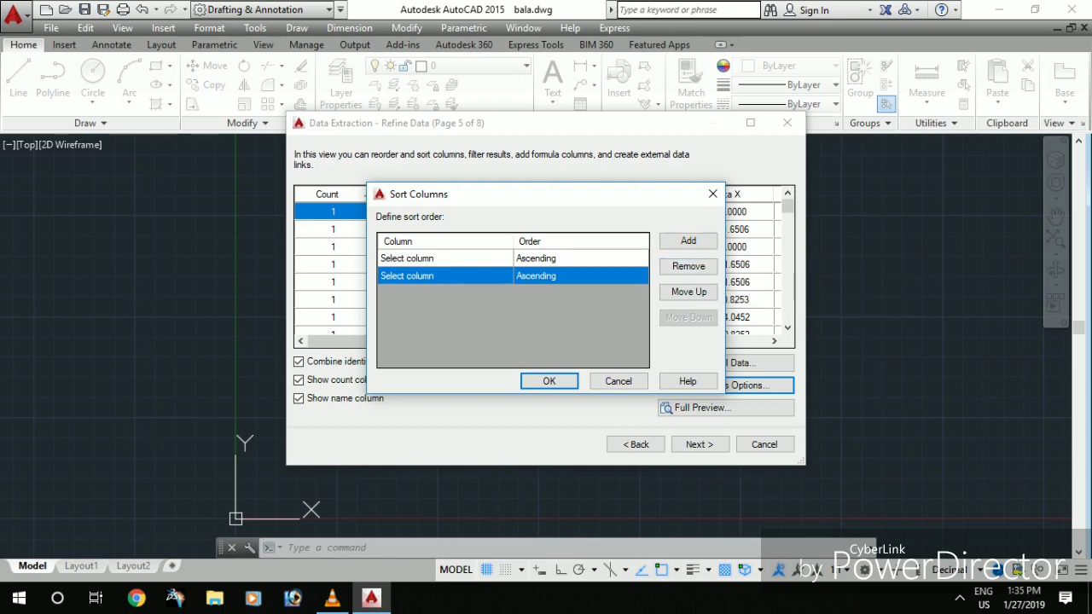
pyautogui.click(581, 276)
pyautogui.click(580, 276)
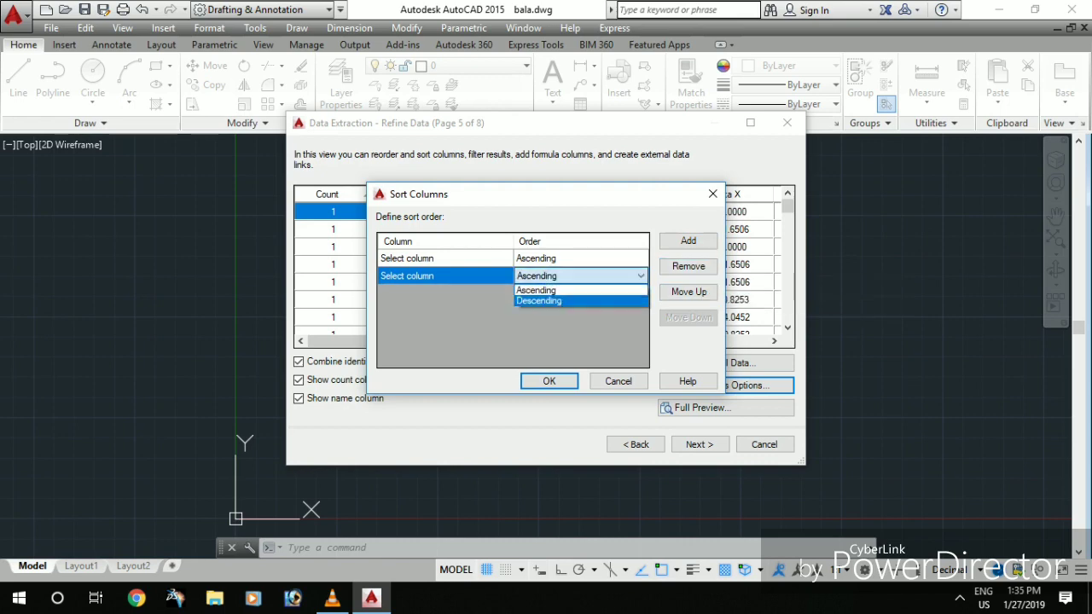
pyautogui.click(546, 300)
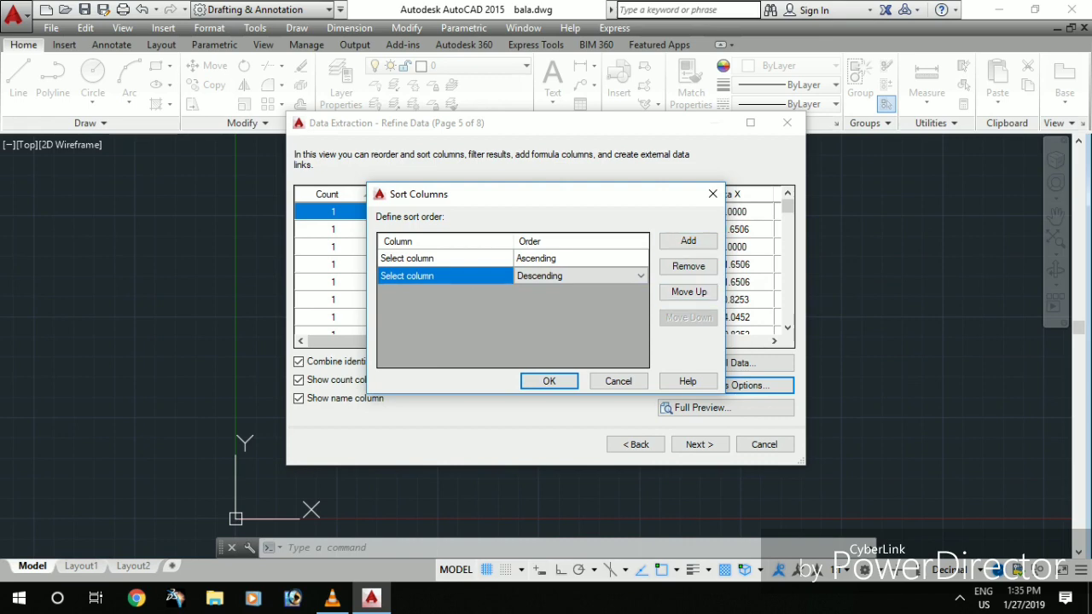
pyautogui.click(550, 381)
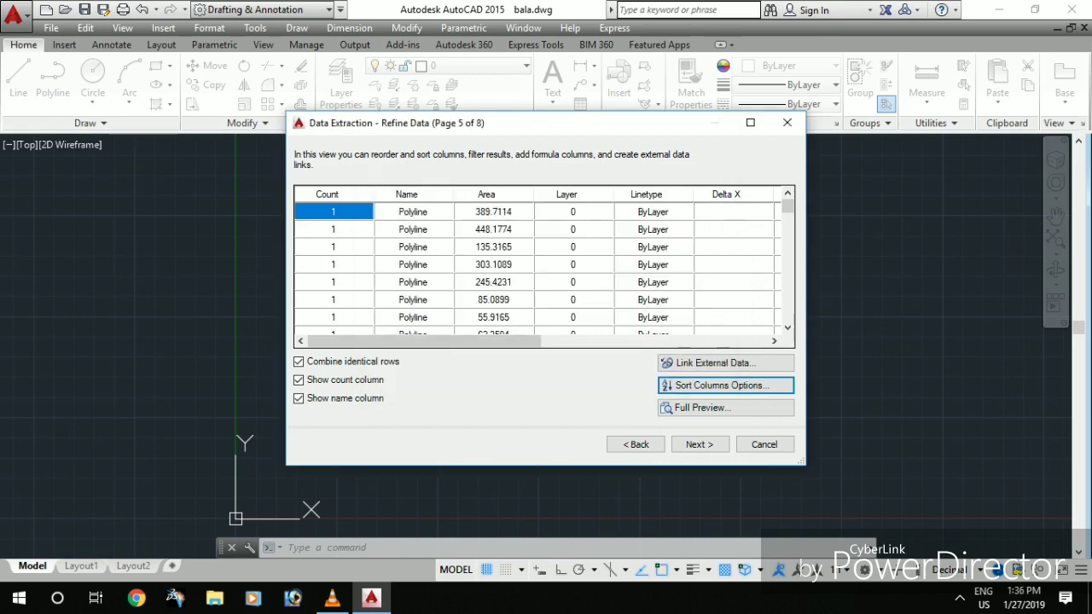
# Step: Scroll through the sorted grid to review Polyline rows' Area, Delta and End values
pyautogui.moveTo(787, 205)
pyautogui.mouseDown()
pyautogui.moveTo(787, 264)
pyautogui.moveTo(788, 206)
pyautogui.mouseUp()
pyautogui.moveTo(423, 340); pyautogui.dragTo(589, 340)
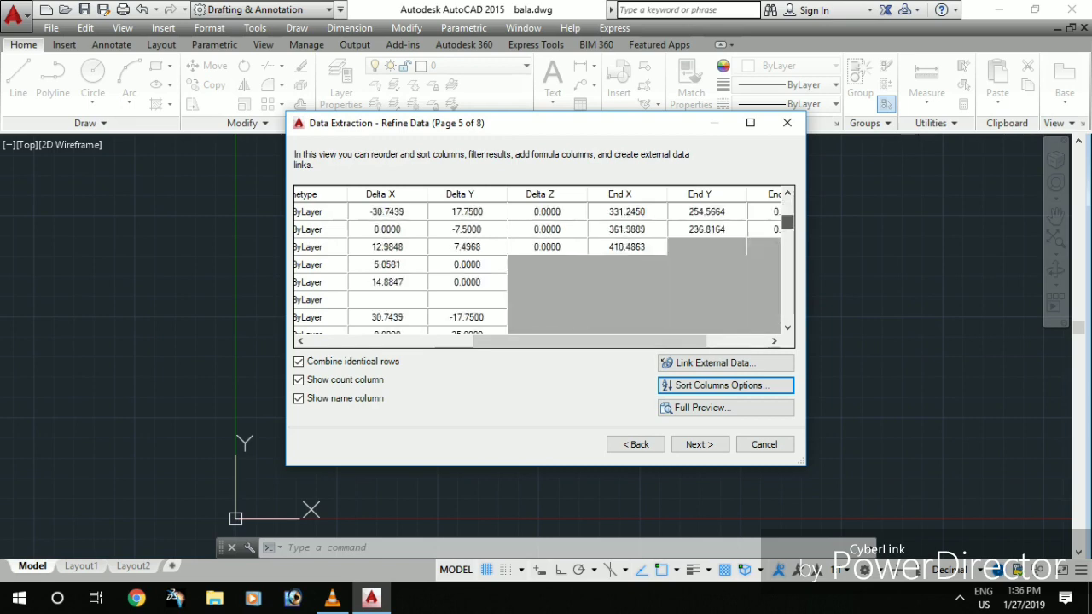
pyautogui.scroll(-5, 544, 265)
pyautogui.scroll(-5, 544, 264)
pyautogui.scroll(-5, 544, 265)
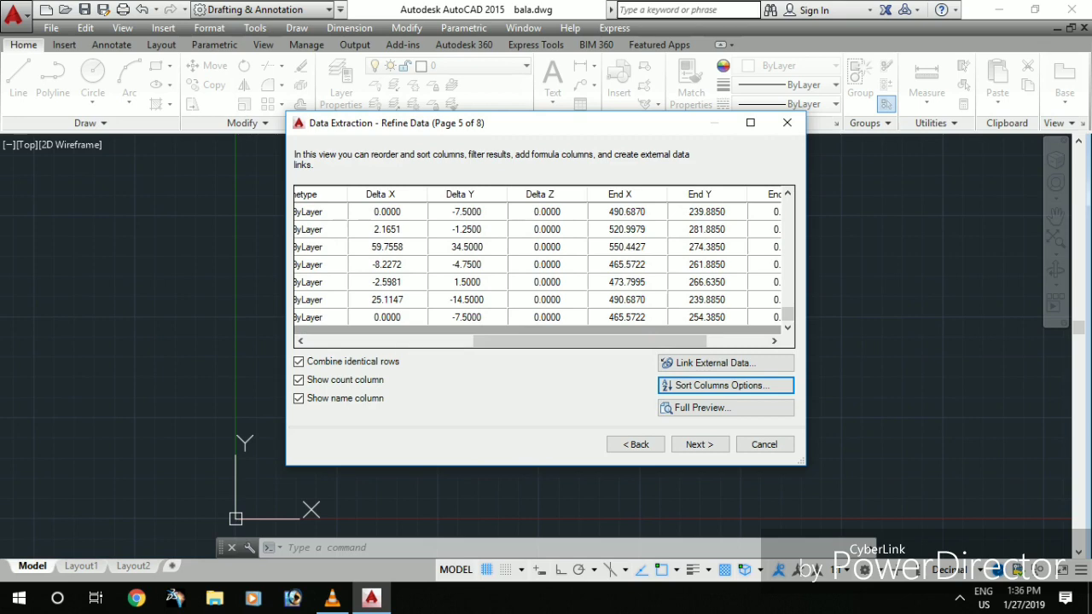
# Step: Choose output: insert the extraction table into the drawing and export the data to bala.xls
pyautogui.click(706, 300)
pyautogui.scroll(5, 544, 264)
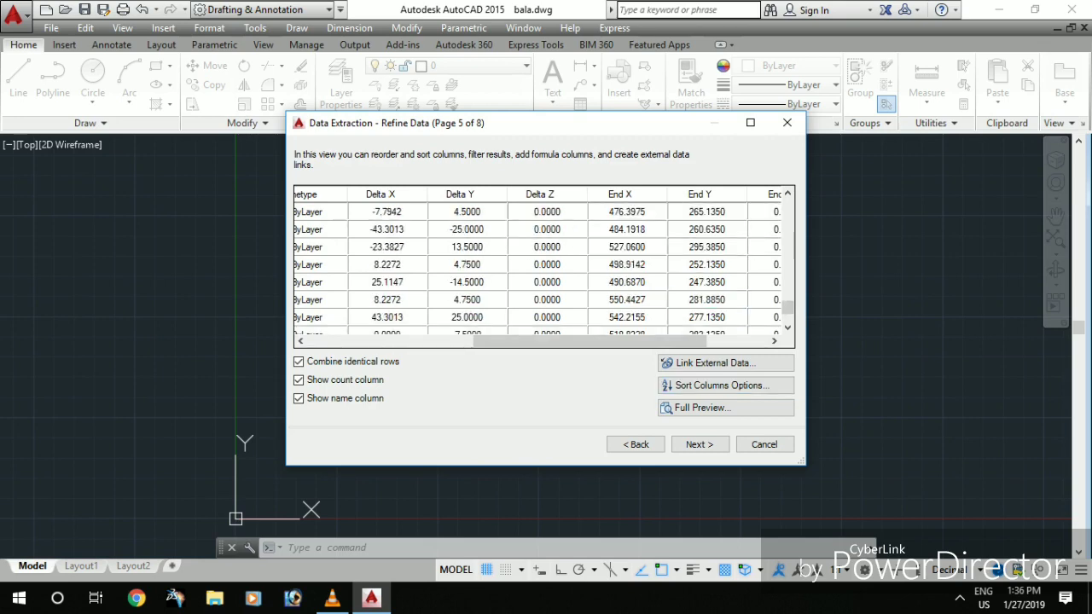
pyautogui.scroll(-5, 544, 265)
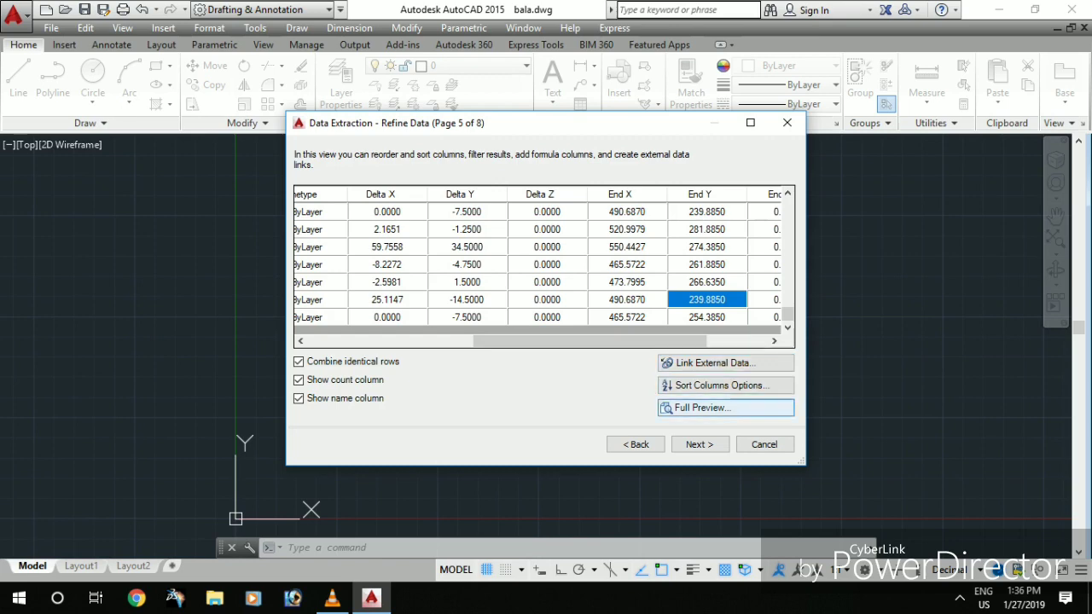
pyautogui.click(699, 444)
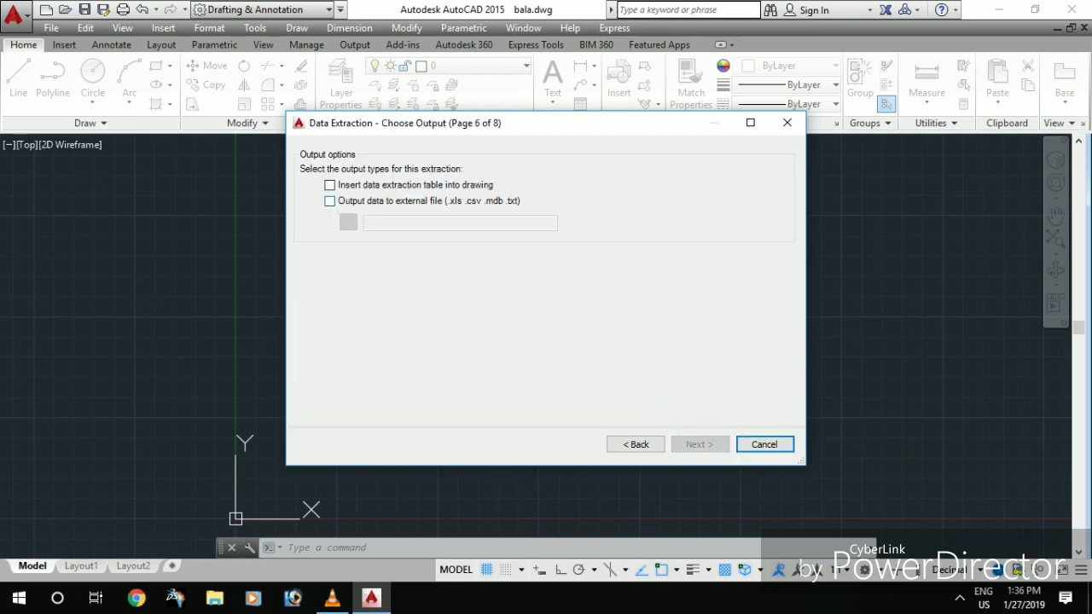
pyautogui.click(329, 185)
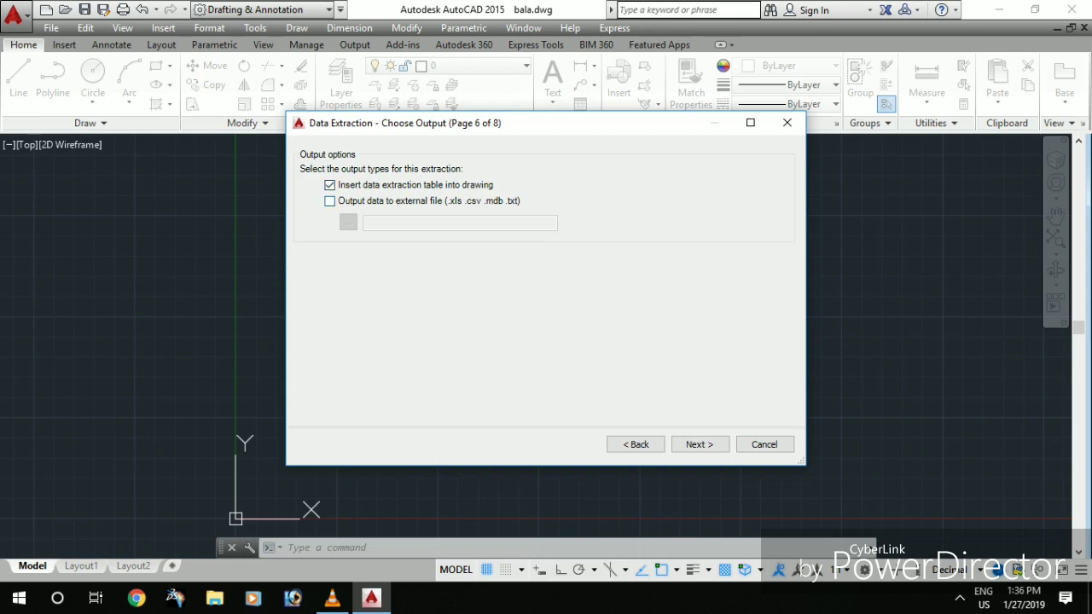
pyautogui.click(330, 200)
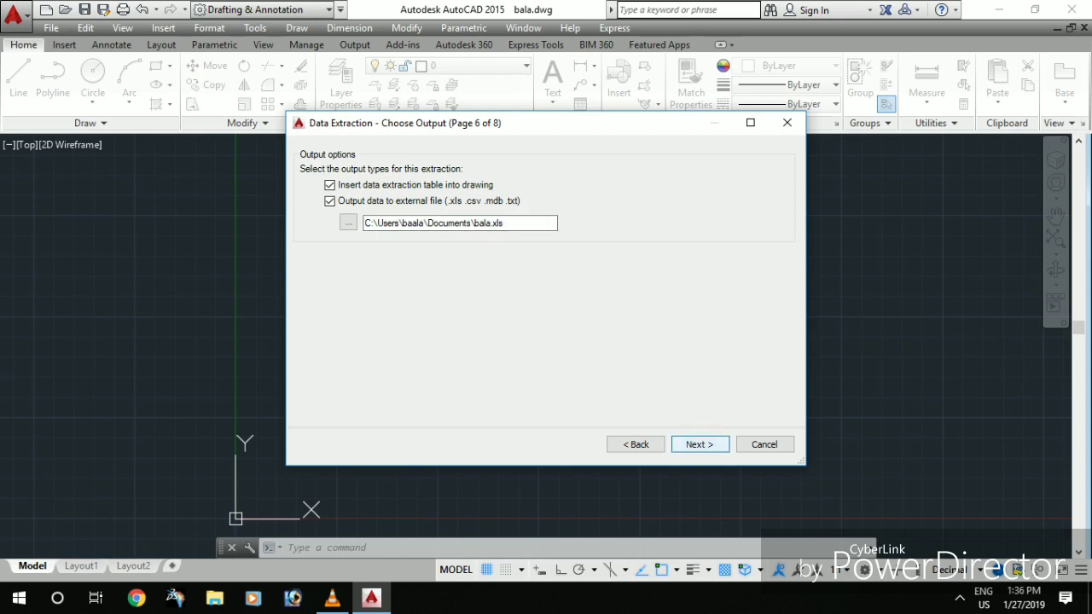
# Step: Advance to the Table Style page and glance at the Table Style manager
pyautogui.click(700, 444)
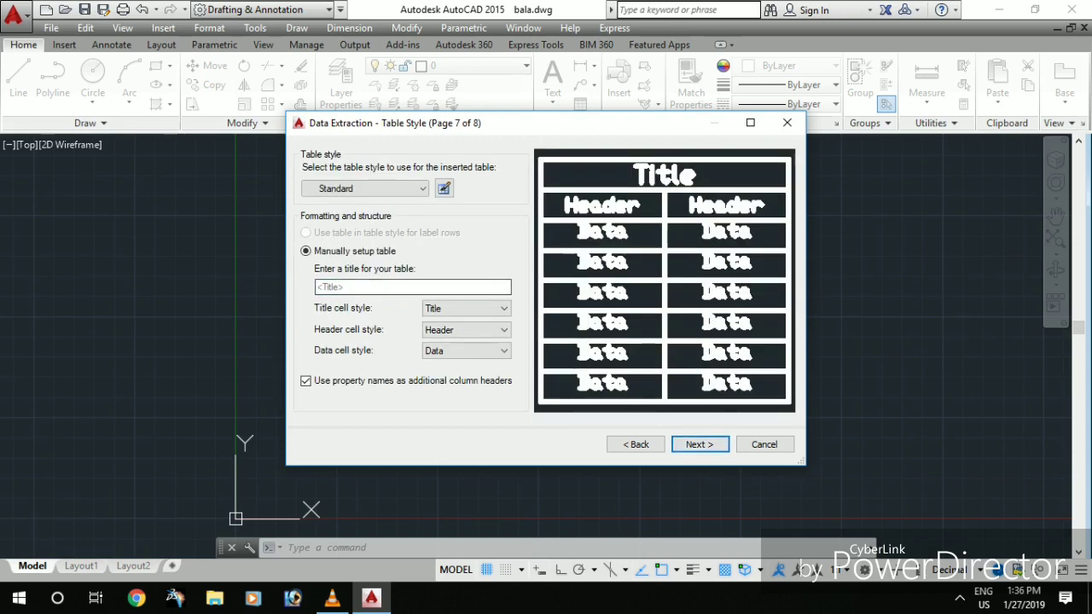
pyautogui.click(444, 189)
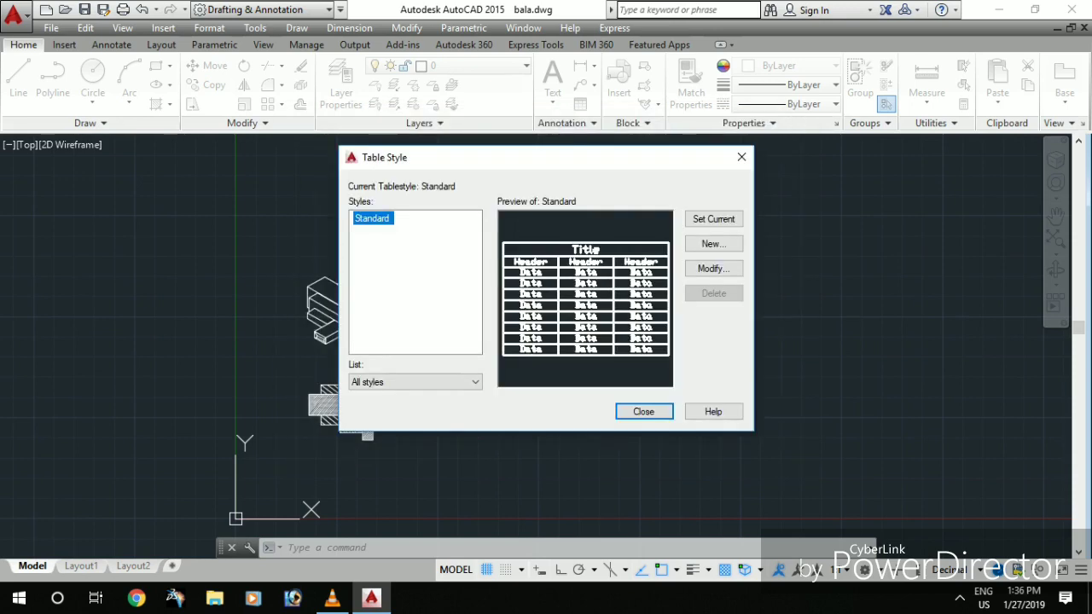
pyautogui.click(644, 411)
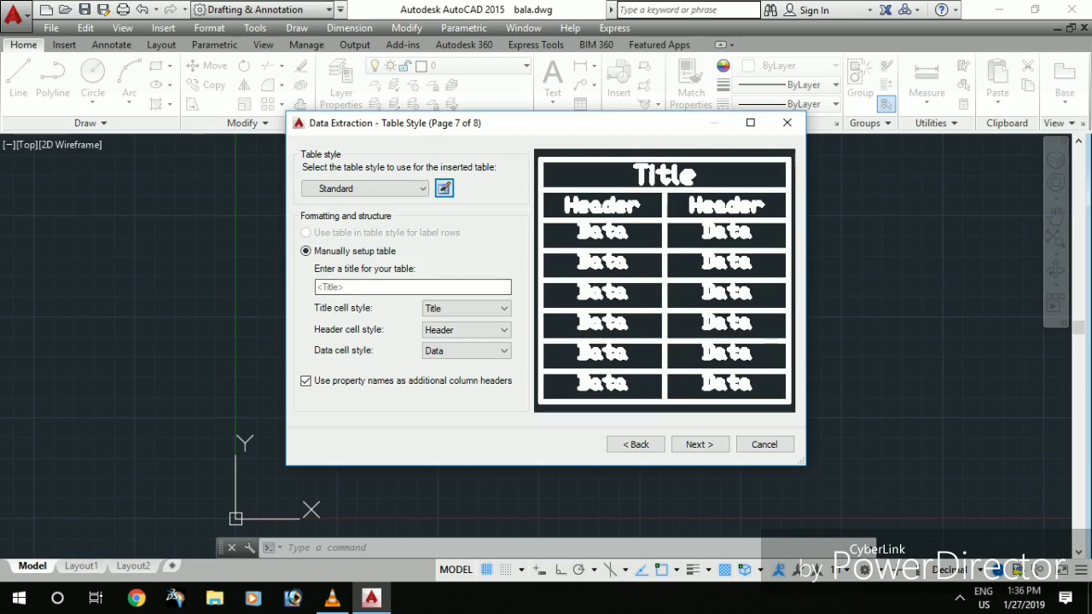
# Step: Use Title, Header and Data cell styles for title, header and data rows, then proceed to Finish
pyautogui.click(466, 308)
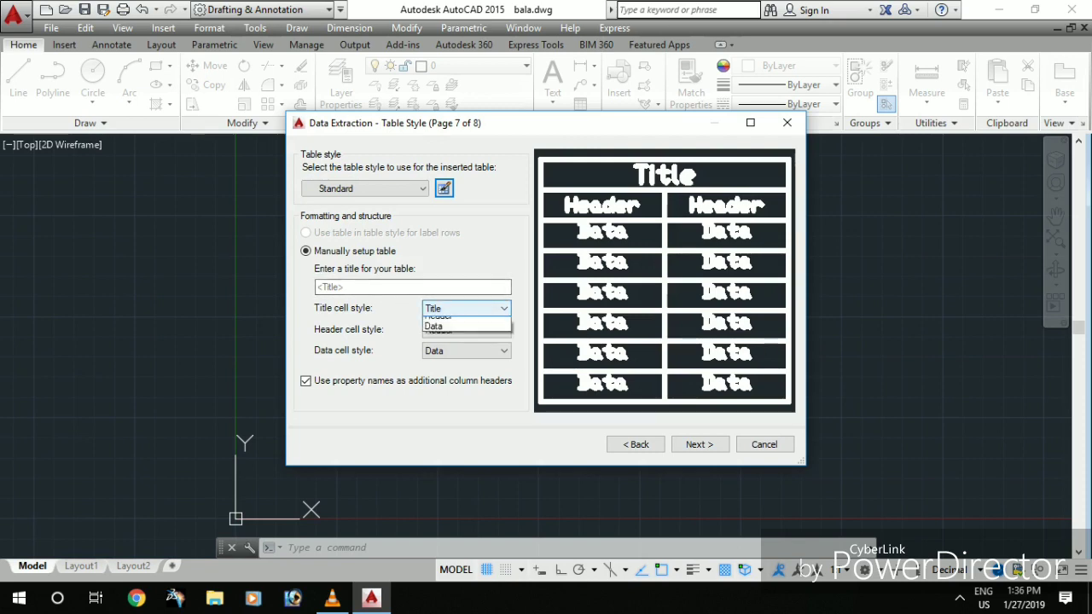
pyautogui.click(466, 344)
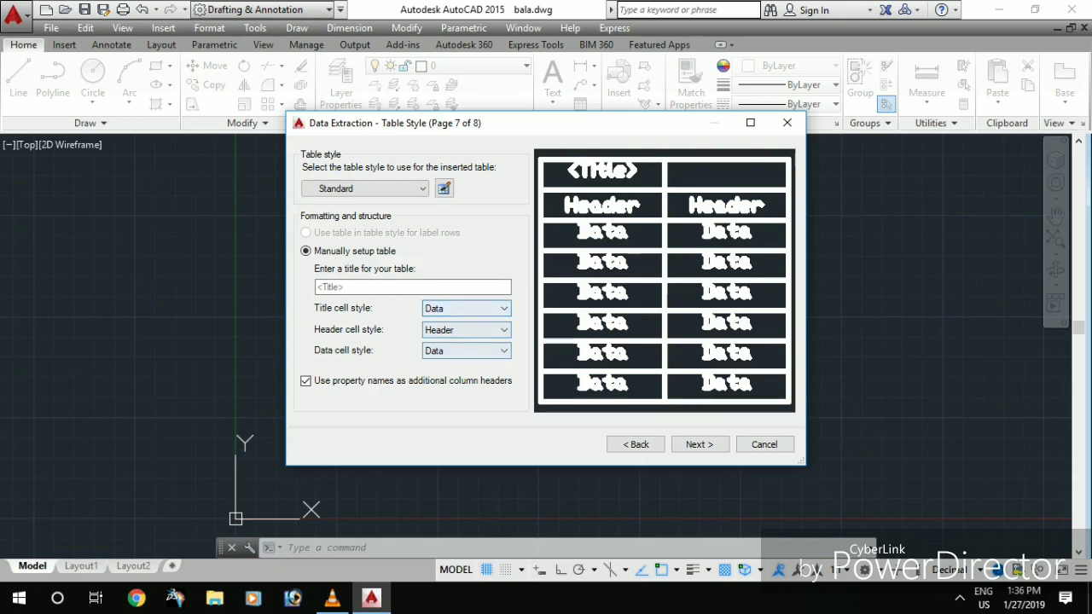
pyautogui.click(466, 350)
pyautogui.click(443, 365)
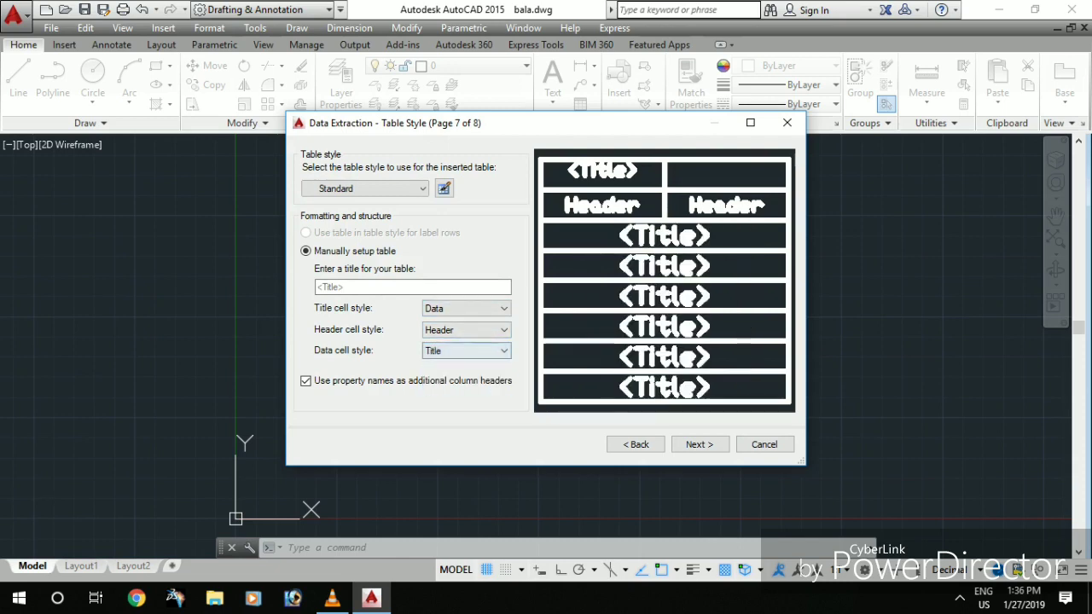
pyautogui.click(466, 351)
pyautogui.click(444, 387)
pyautogui.click(466, 329)
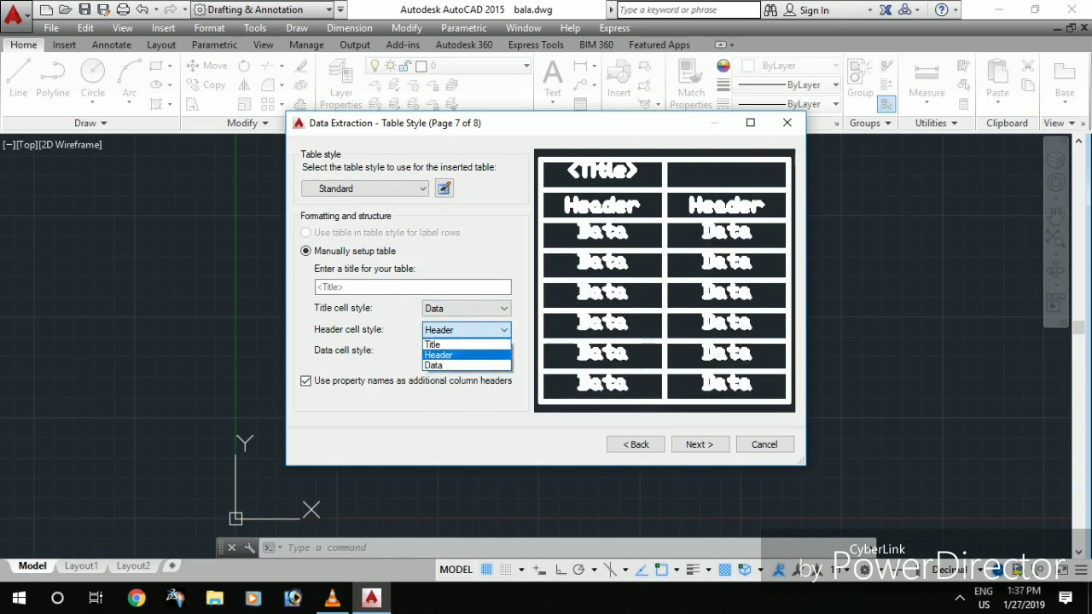
pyautogui.click(444, 340)
pyautogui.click(466, 308)
pyautogui.click(444, 321)
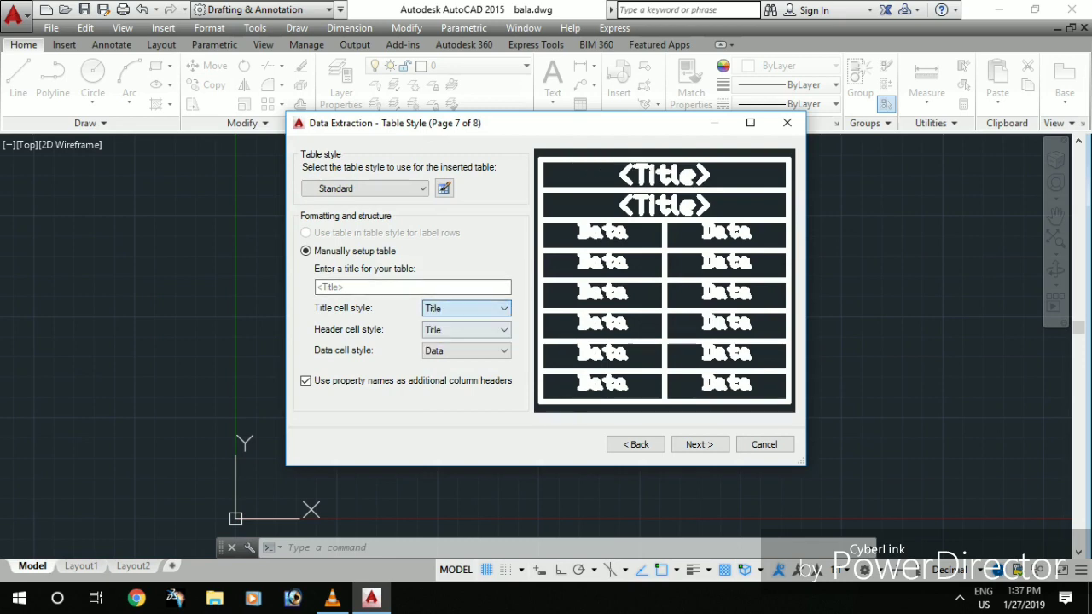
pyautogui.click(466, 330)
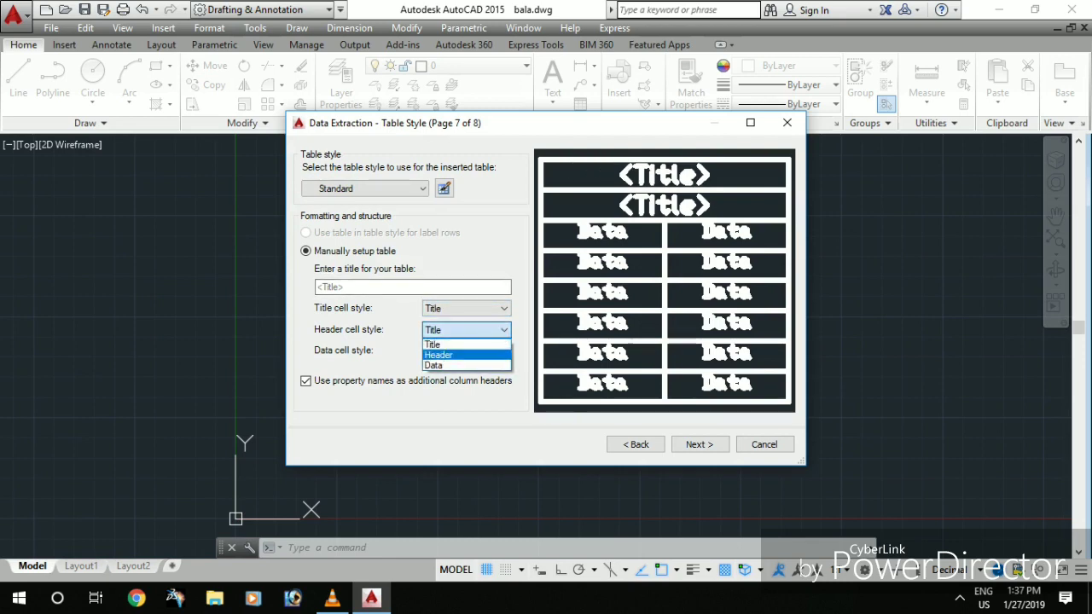
pyautogui.click(444, 350)
pyautogui.click(698, 444)
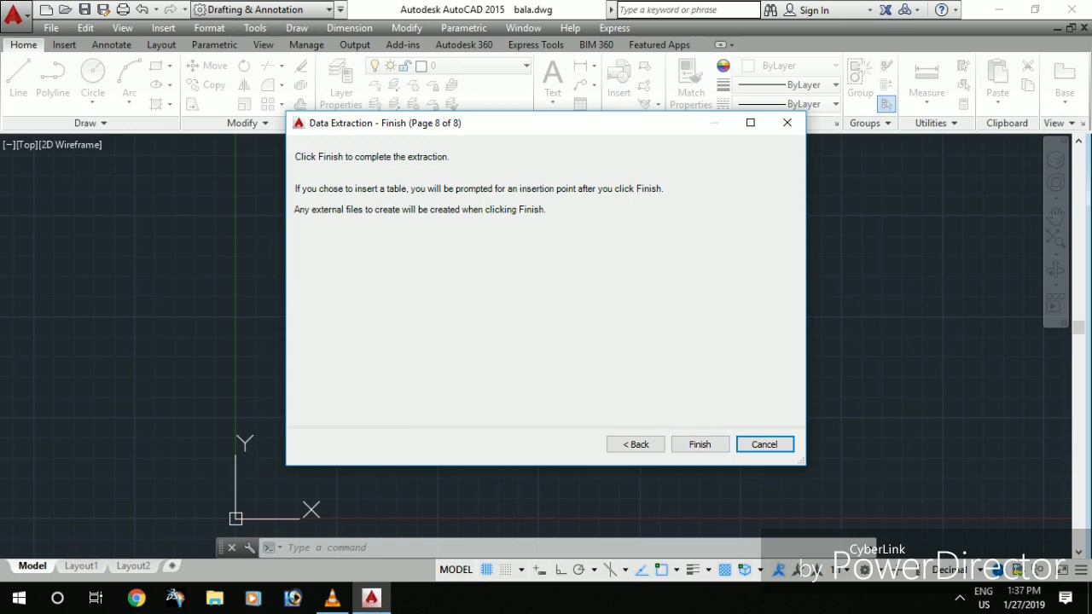
# Step: Finish the wizard and place the data table to the right of the drawings
pyautogui.click(700, 445)
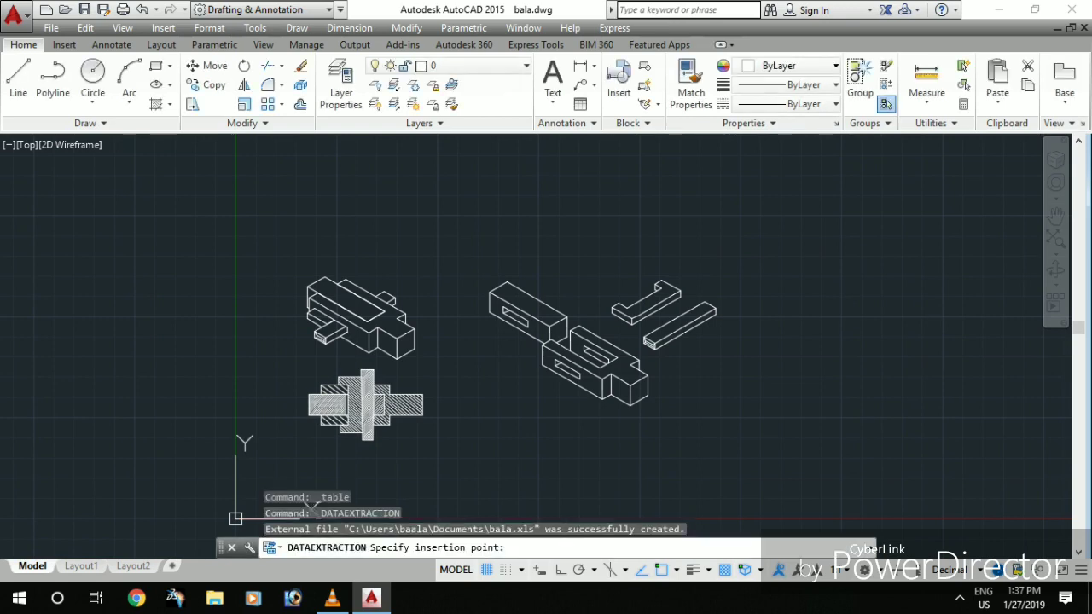
pyautogui.click(843, 266)
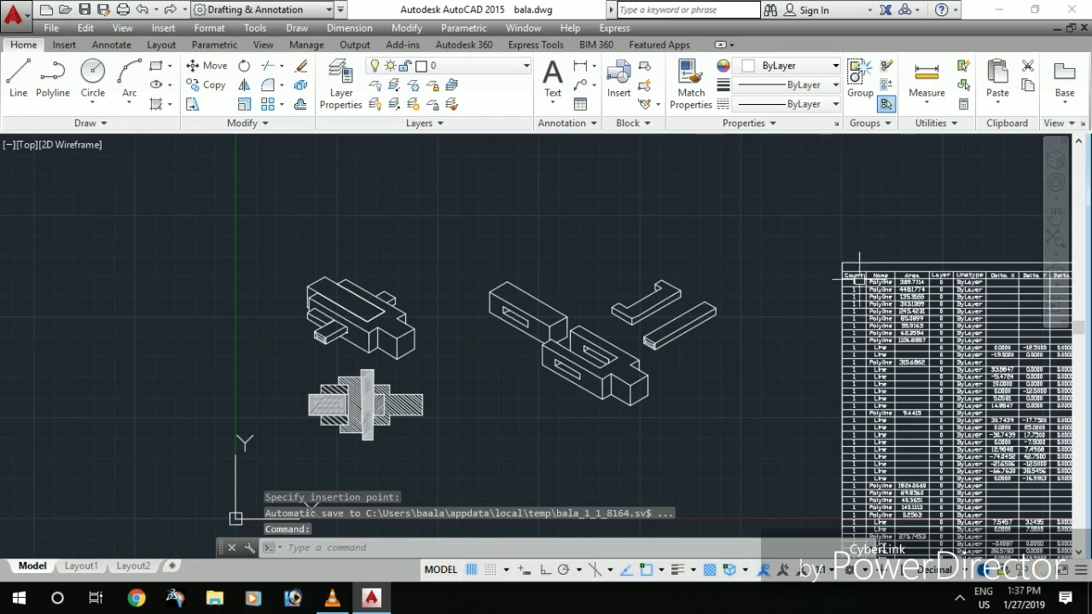
pyautogui.moveTo(869, 376); pyautogui.dragTo(792, 346, button='middle')
pyautogui.scroll(1, 792, 346)
pyautogui.scroll(-2, 792, 347)
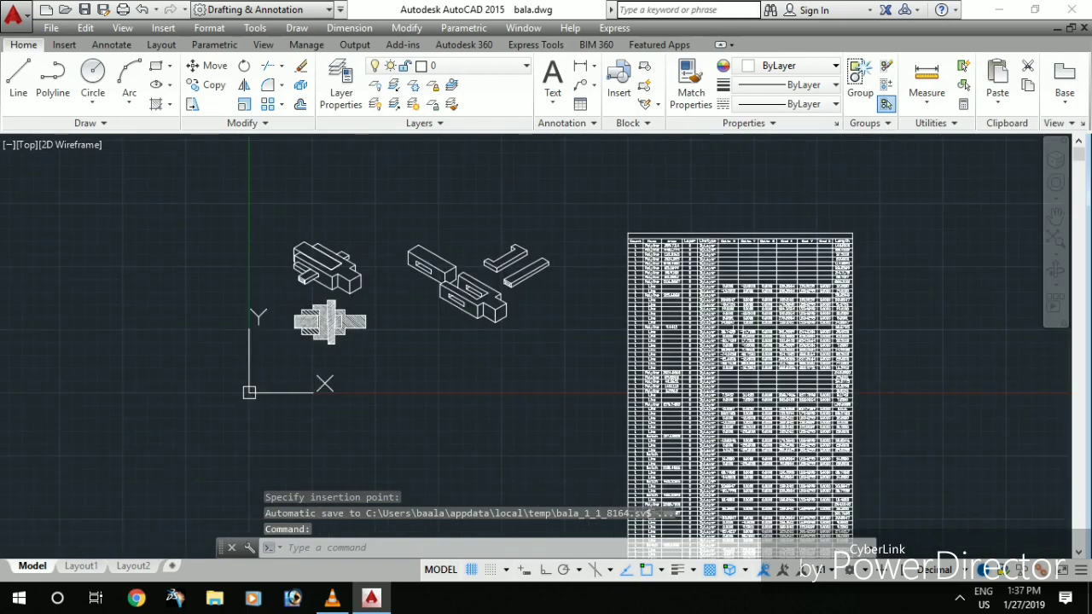
pyautogui.scroll(-2, 792, 346)
pyautogui.scroll(-1, 791, 346)
# Step: Pan and zoom around the new table to read its rows beside the drawings
pyautogui.moveTo(781, 301); pyautogui.dragTo(770, 207, button='middle')
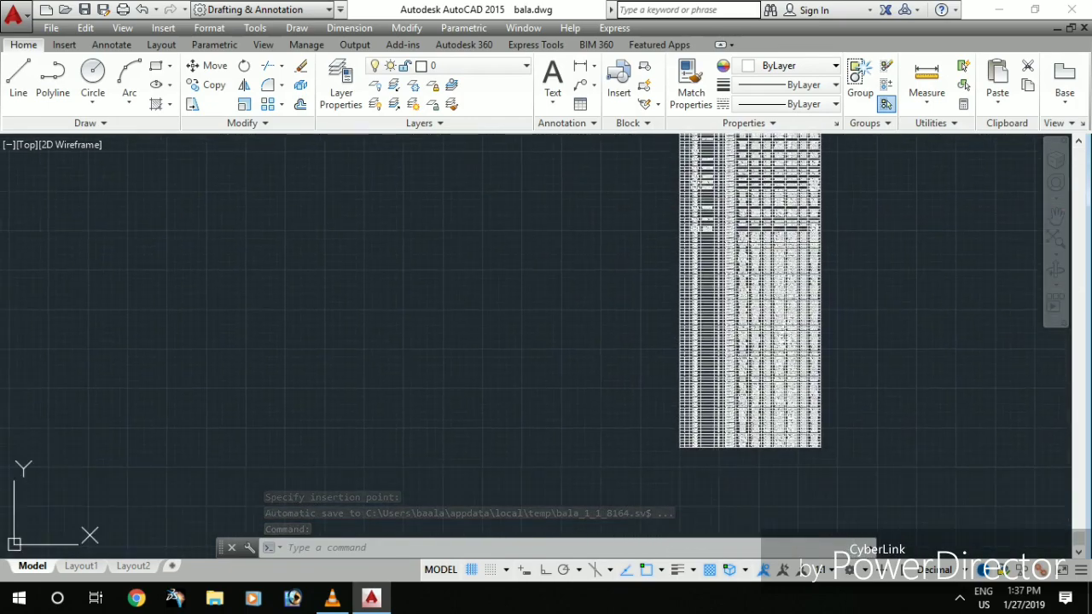
pyautogui.scroll(5, 705, 364)
pyautogui.scroll(4, 705, 364)
pyautogui.moveTo(341, 361); pyautogui.dragTo(446, 244, button='middle')
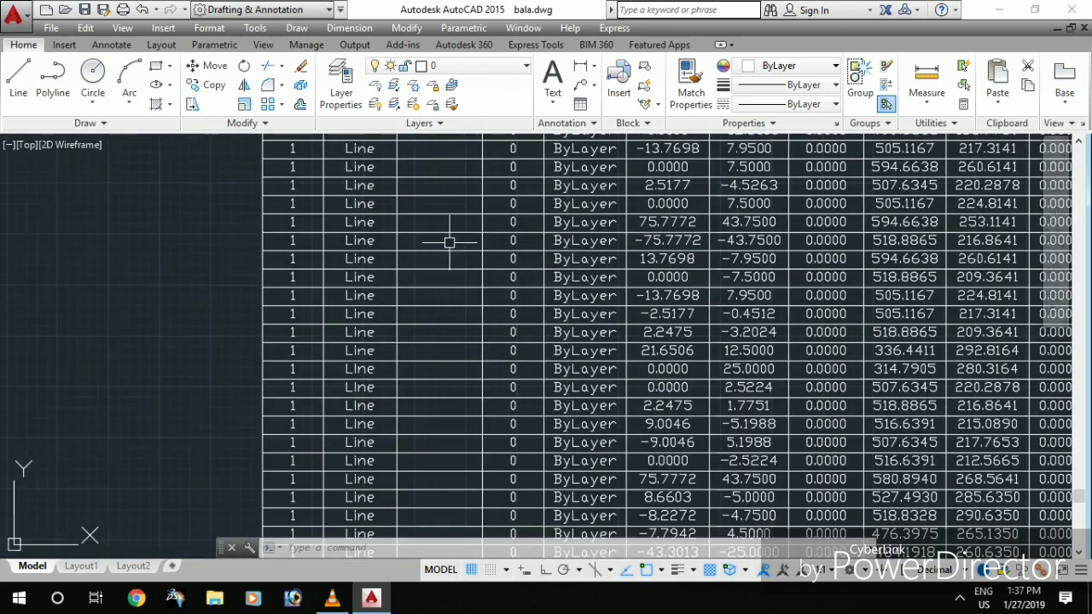
pyautogui.scroll(-2, 436, 293)
pyautogui.scroll(5, 447, 244)
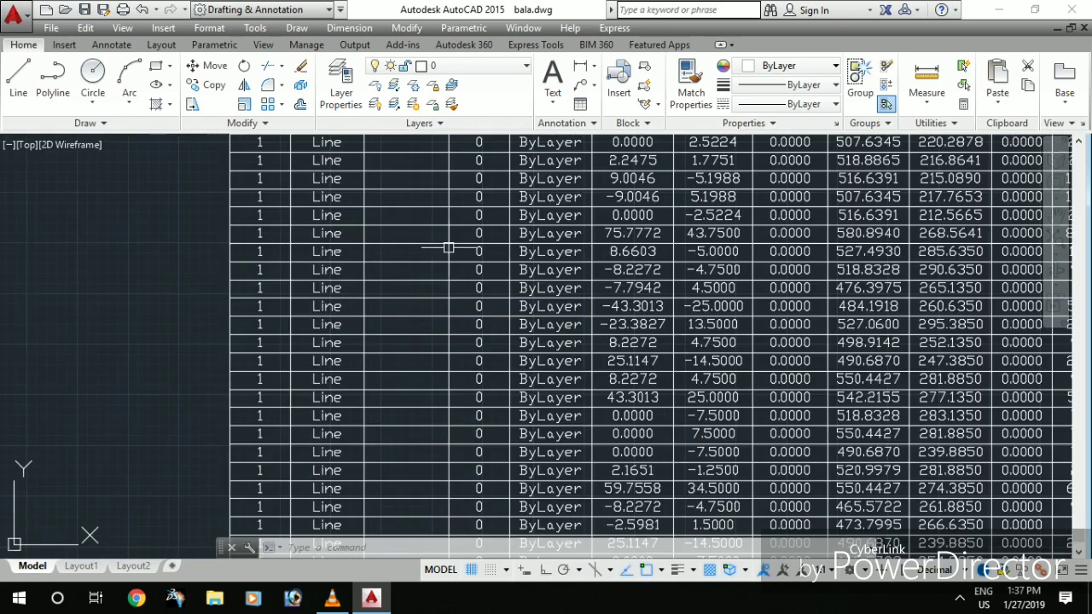
pyautogui.scroll(-2, 407, 316)
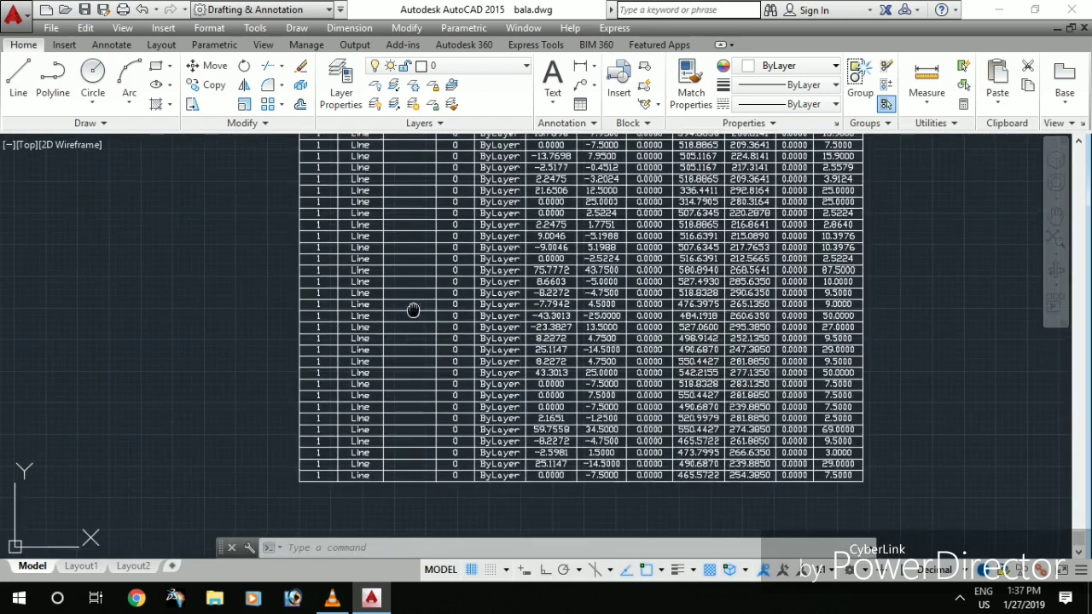
pyautogui.moveTo(415, 309)
pyautogui.mouseDown(button='middle')
pyautogui.moveTo(482, 318)
pyautogui.moveTo(539, 400)
pyautogui.moveTo(765, 385)
pyautogui.moveTo(812, 560)
pyautogui.mouseUp(button='middle')
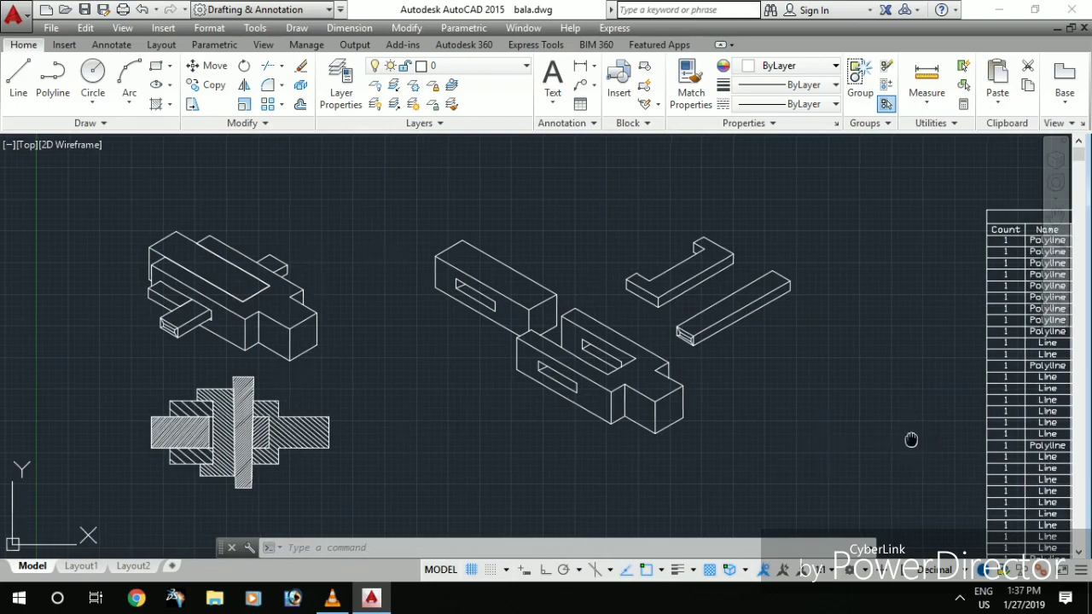
pyautogui.moveTo(909, 441); pyautogui.dragTo(480, 252, button='middle')
pyautogui.scroll(-3, 614, 264)
pyautogui.scroll(-2, 614, 265)
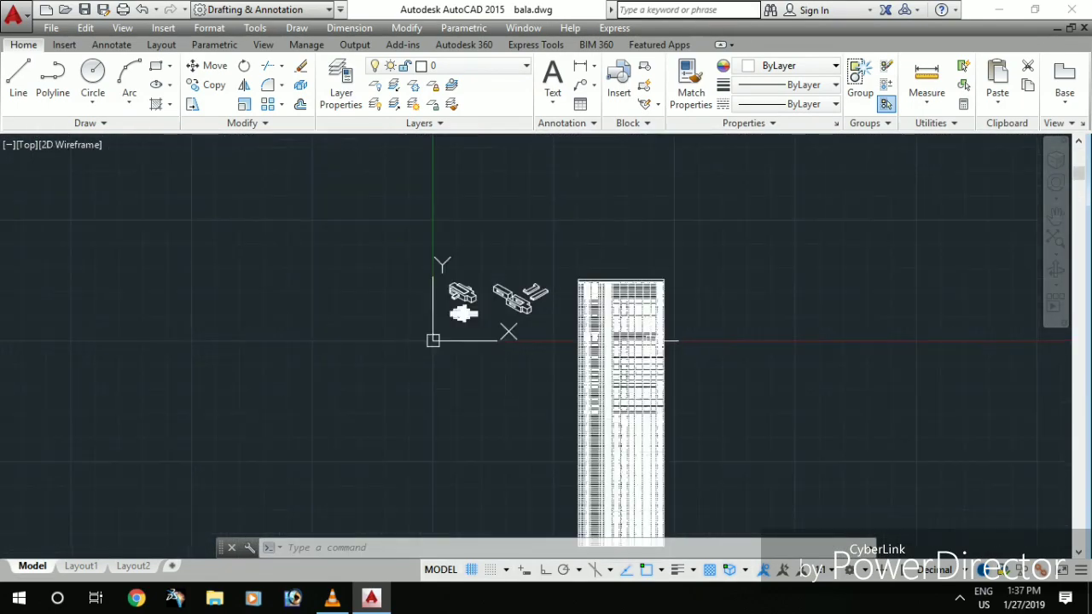
pyautogui.scroll(1, 614, 264)
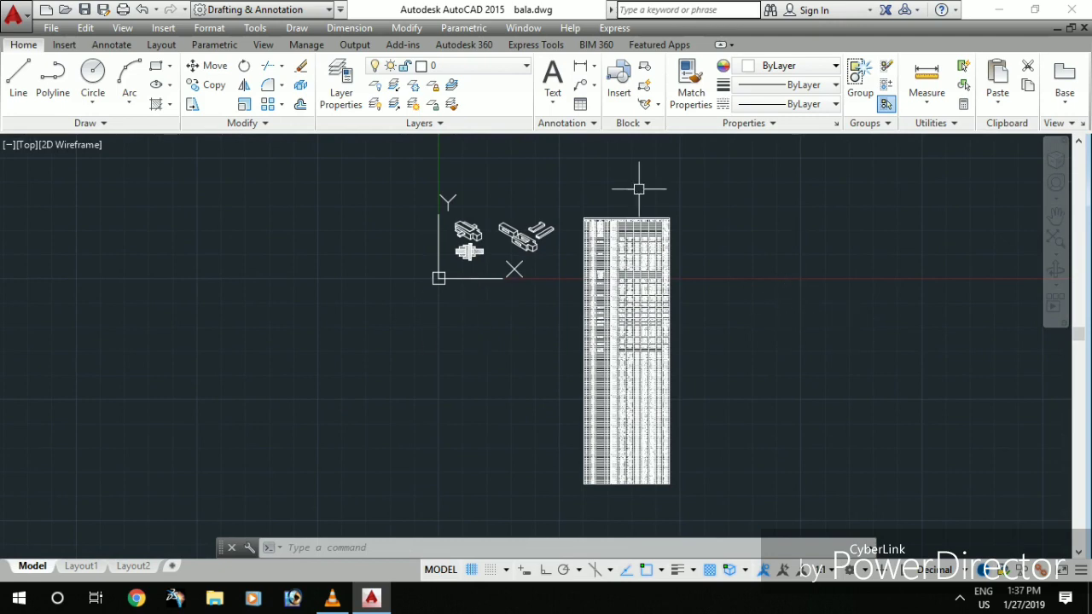
# Step: Select the whole table, clear the selection, and minimize AutoCAD to the desktop
pyautogui.click(717, 317)
pyautogui.click(543, 428)
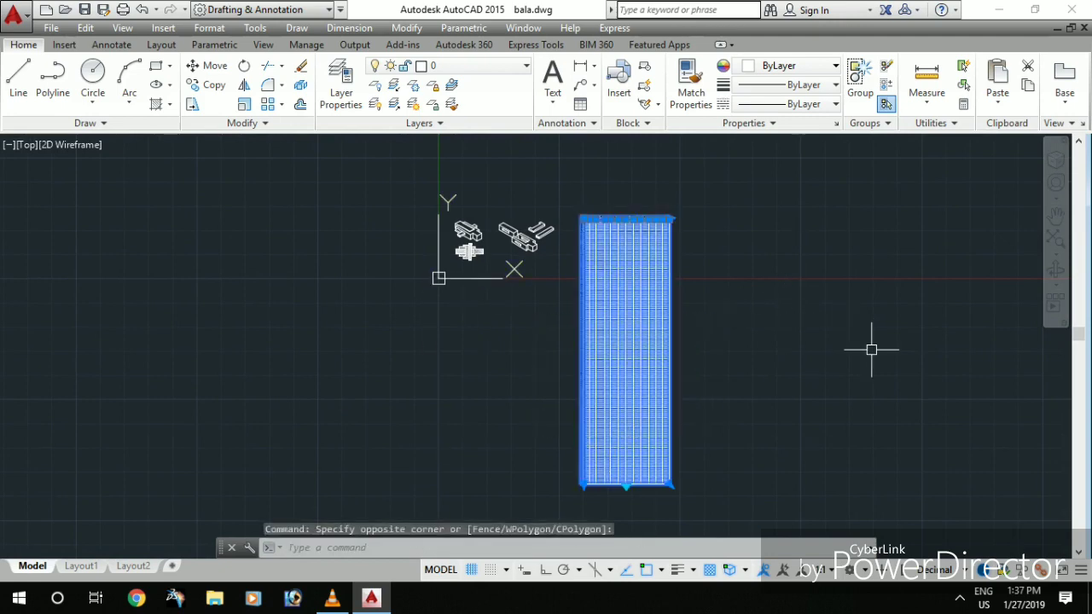
pyautogui.press('Escape')
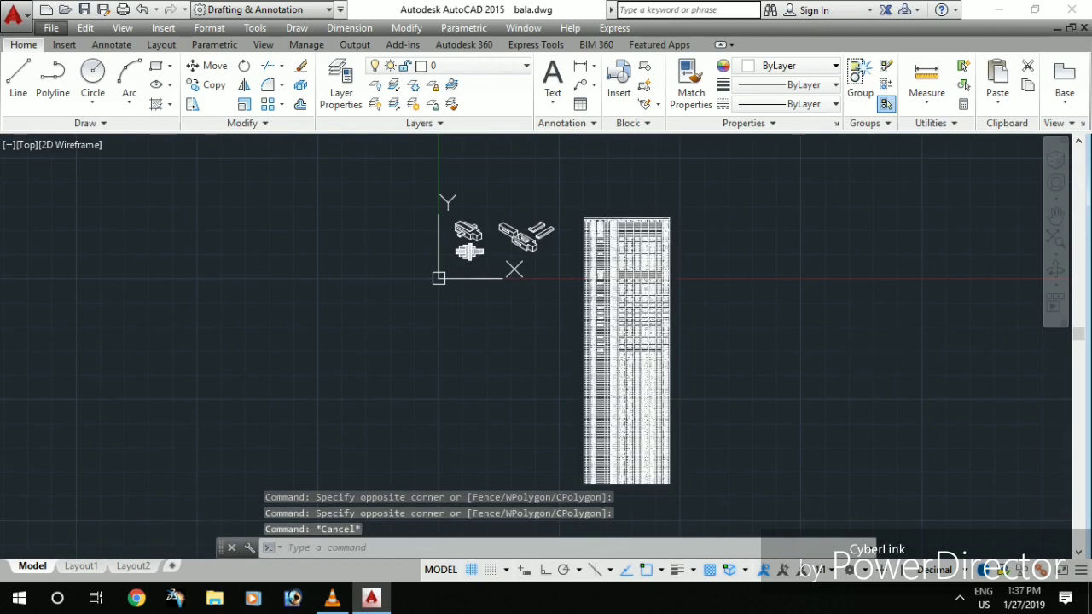
pyautogui.press('super+d')
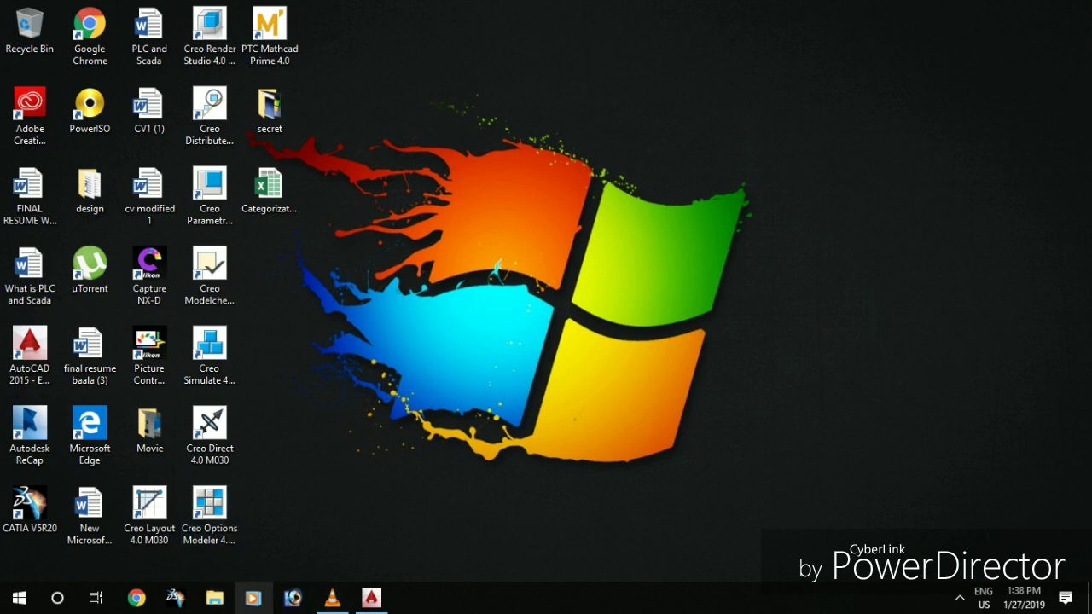
# Step: Open the exported bala.xls from the Documents folder in Excel
pyautogui.click(215, 598)
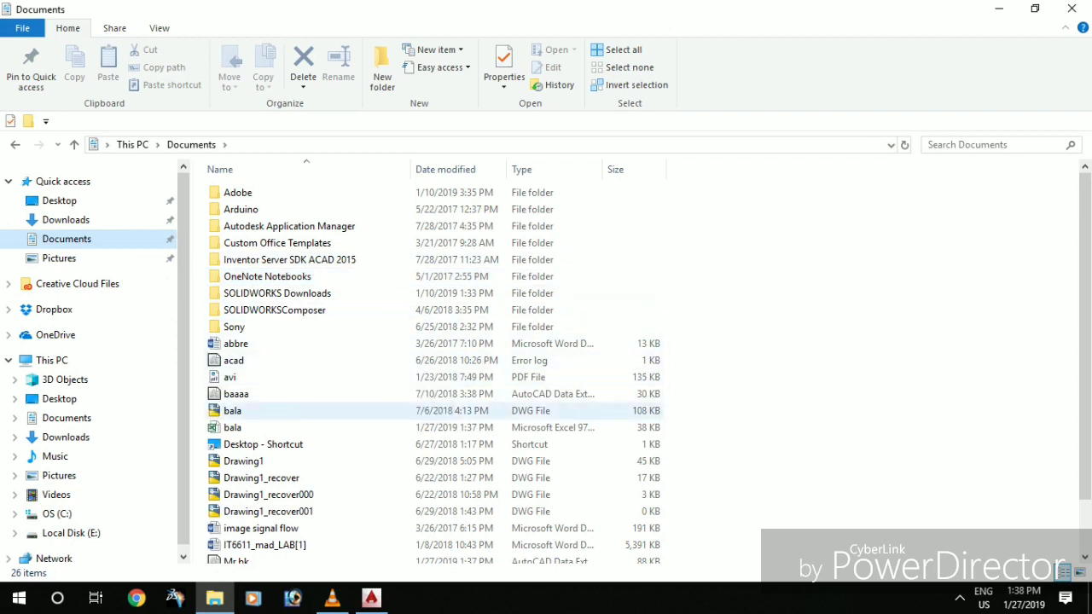
pyautogui.click(248, 428)
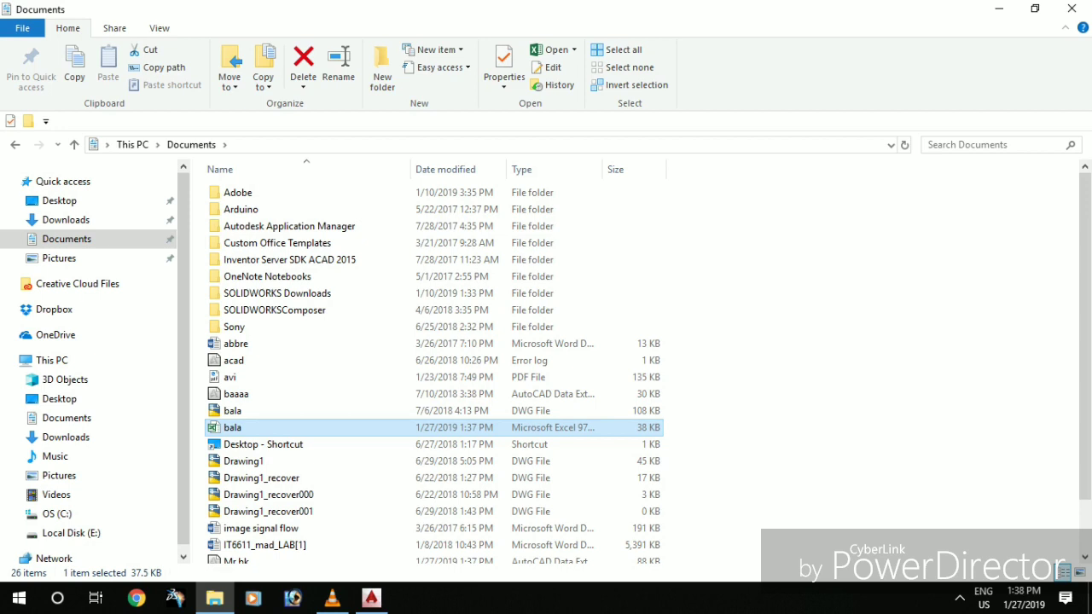
pyautogui.press('Return')
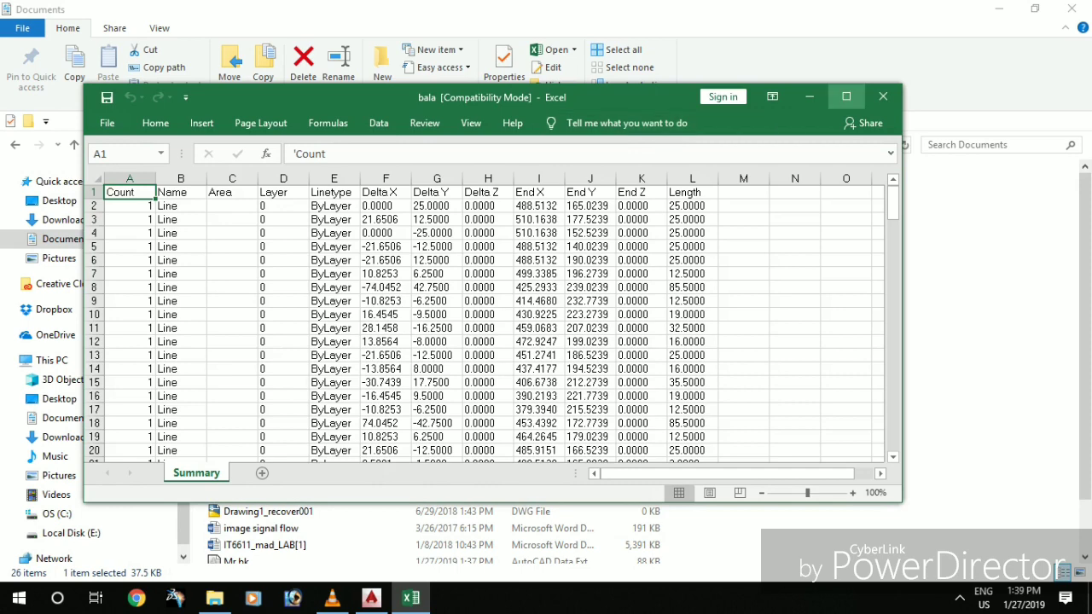
# Step: Maximize the bala spreadsheet, check the Layer value in D2, then close Excel
pyautogui.click(847, 97)
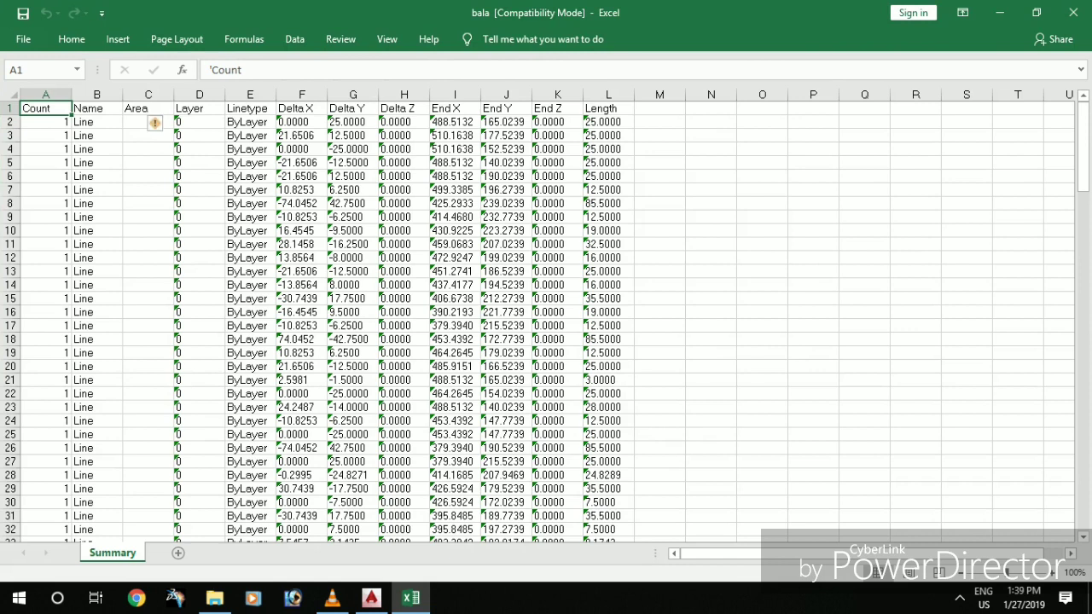
pyautogui.click(199, 122)
pyautogui.click(864, 244)
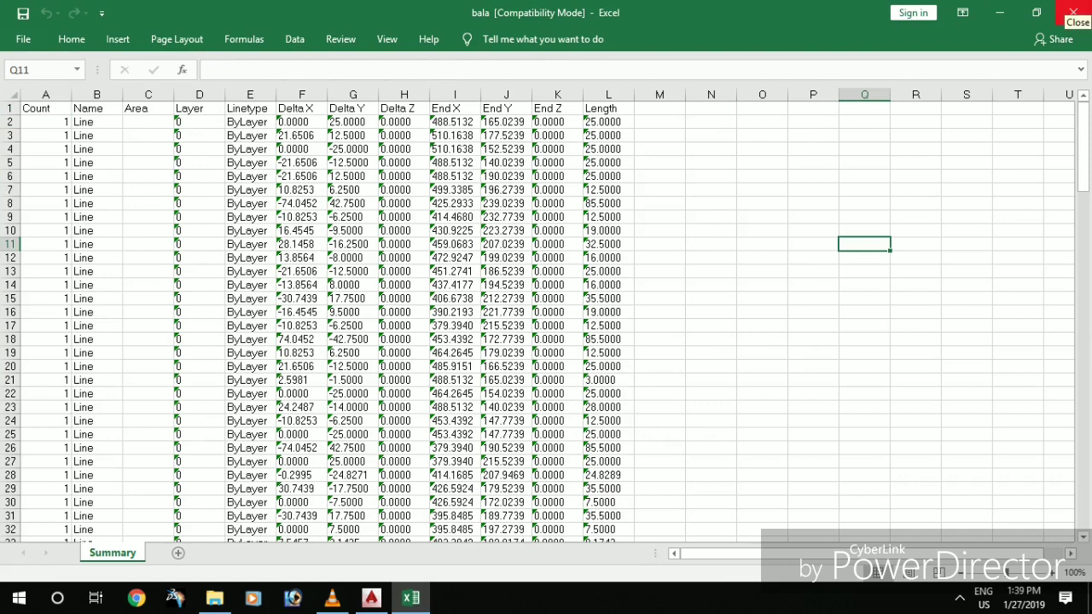
pyautogui.click(1073, 12)
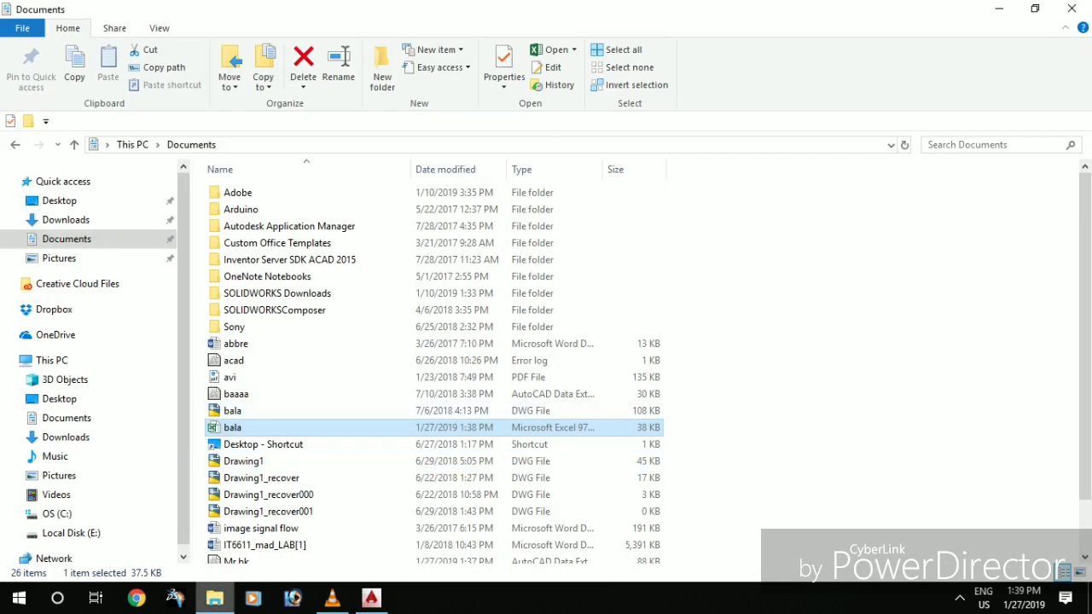
# Step: Return to bala.dwg in AutoCAD and clear any selection with an empty window
pyautogui.click(370, 597)
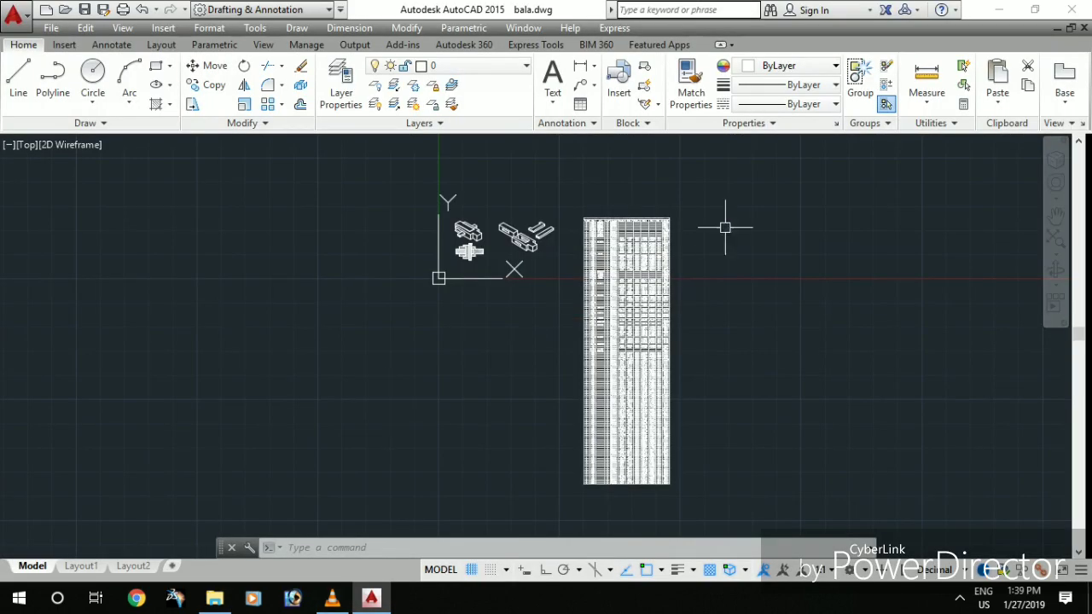
pyautogui.click(734, 213)
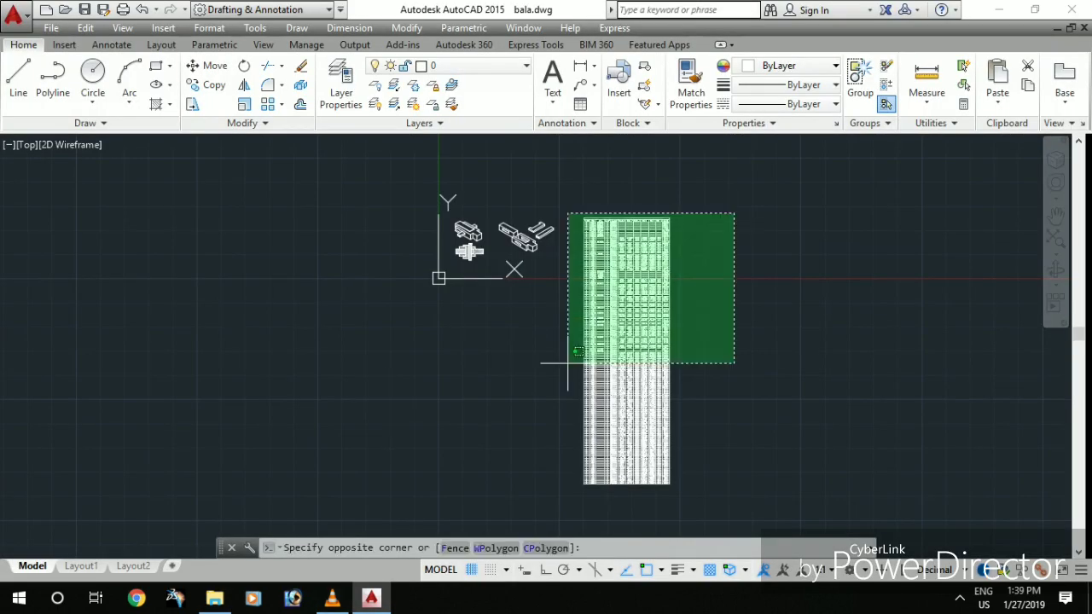
pyautogui.click(896, 291)
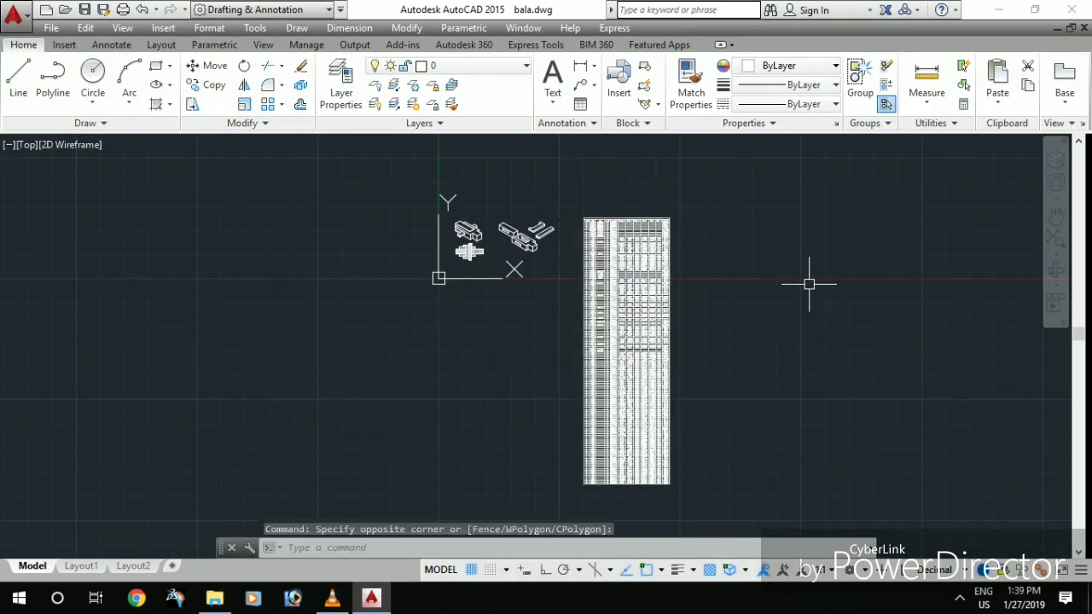